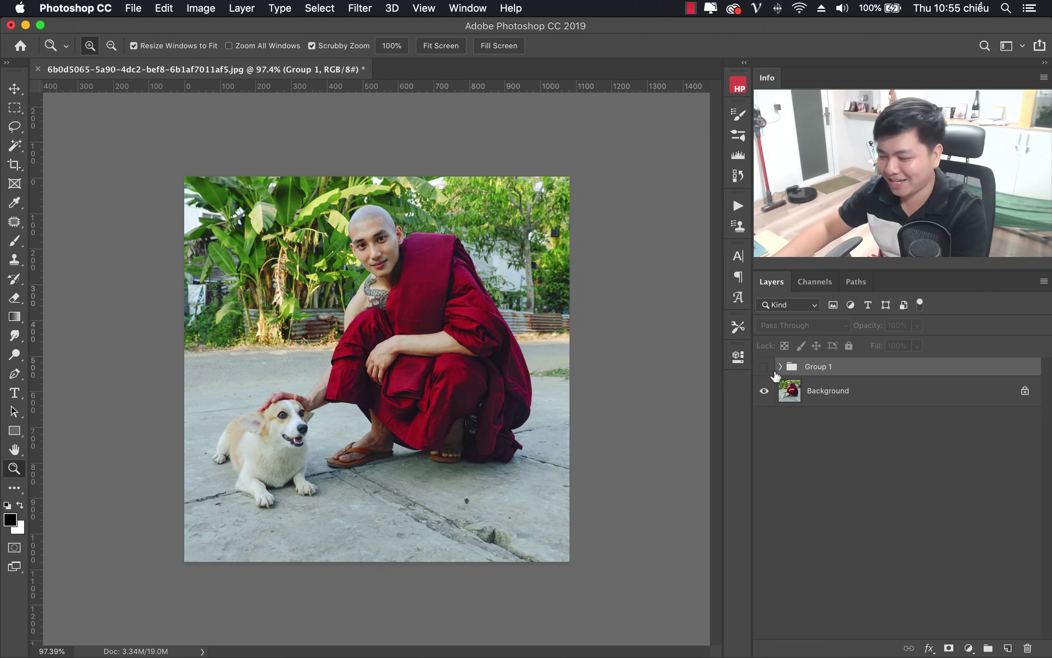
Step: Delete the Group 1 layer group so only Background remains
key("Delete")
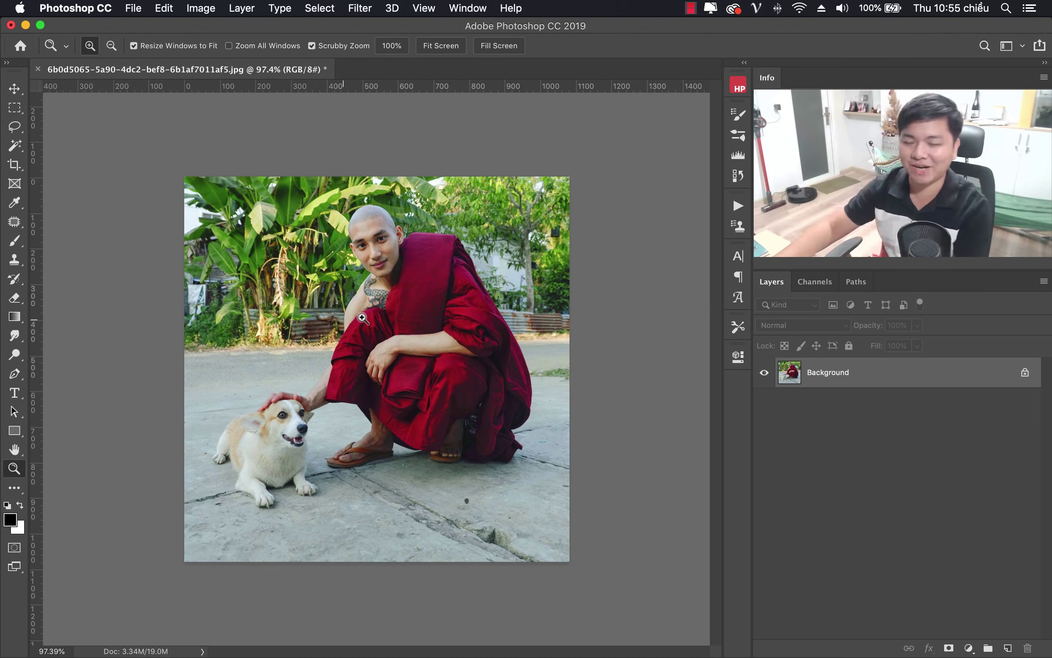
mouse_move(317, 653)
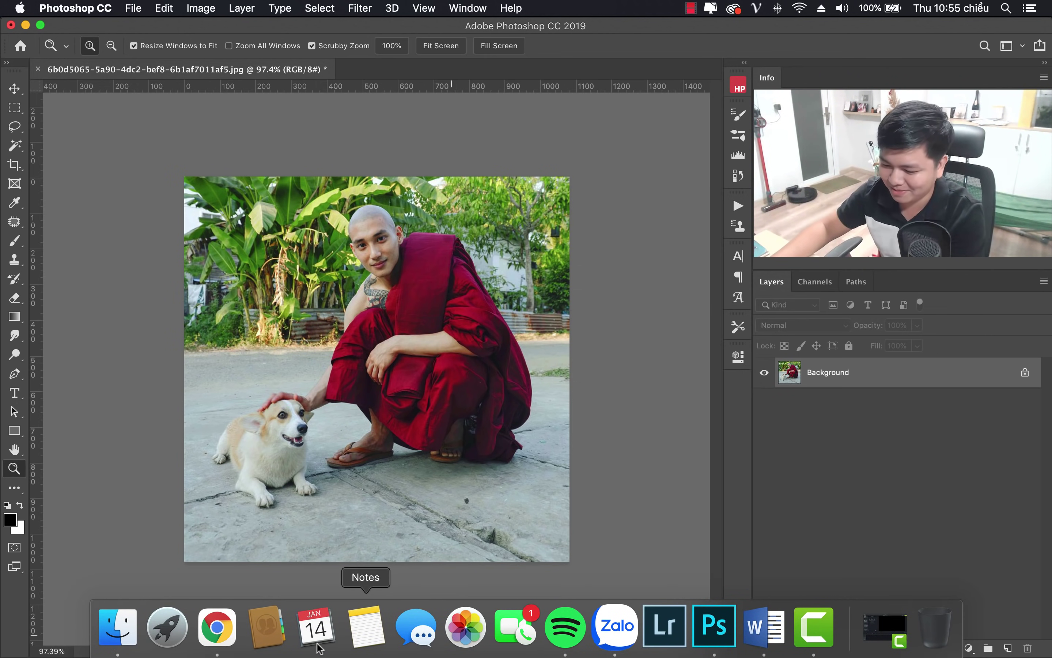
Step: In Finder, close the Downloads window and centre the hinh Phuc folder window
left_click(118, 627)
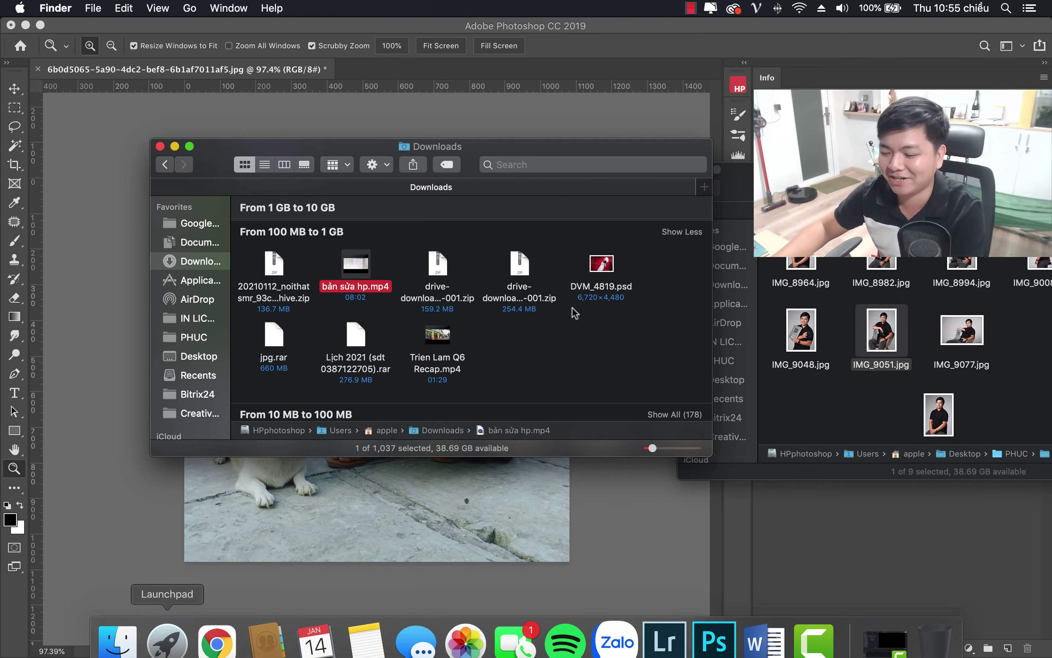
key("super+w")
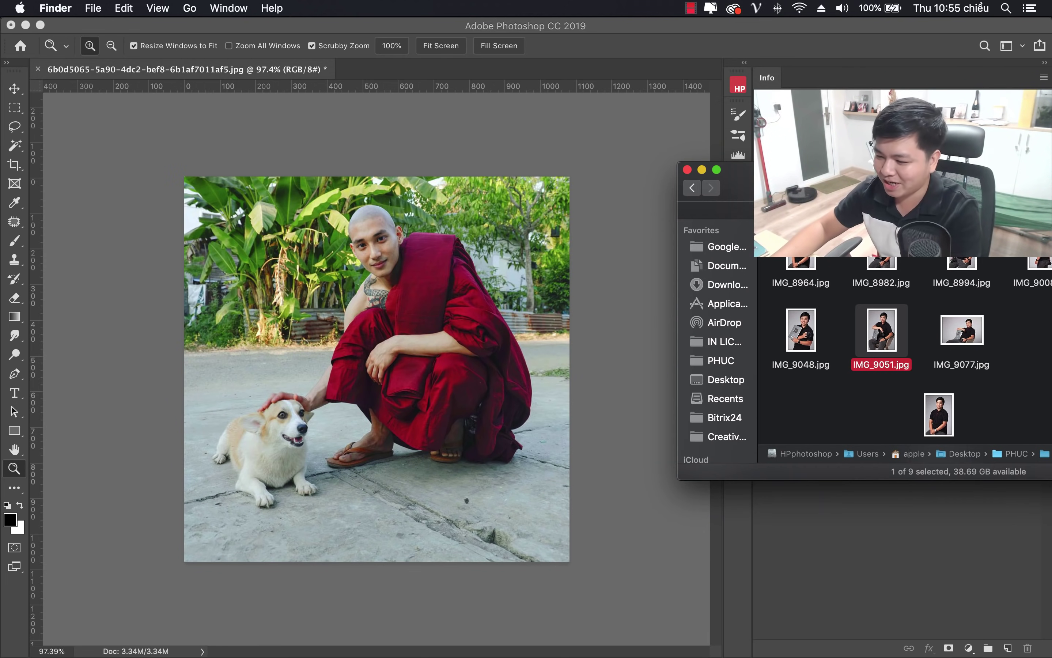
mouse_move(935, 170)
left_mouse_down()
mouse_move(542, 123)
mouse_move(703, 144)
left_mouse_up()
left_click(667, 316)
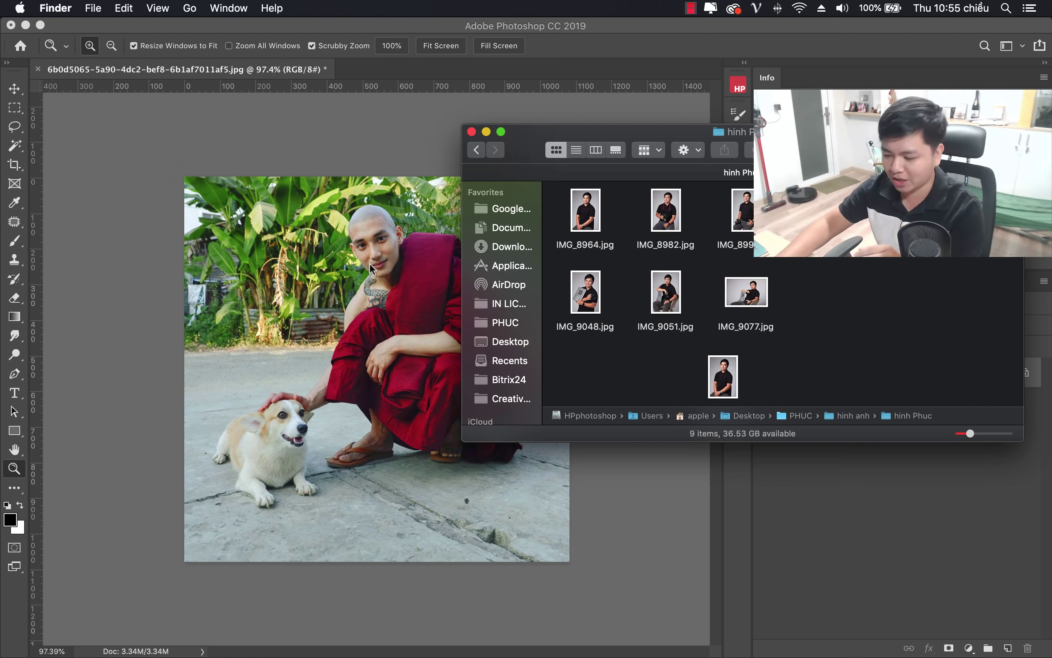
left_click_drag(576, 157, 601, 134)
left_click_drag(699, 109, 682, 110)
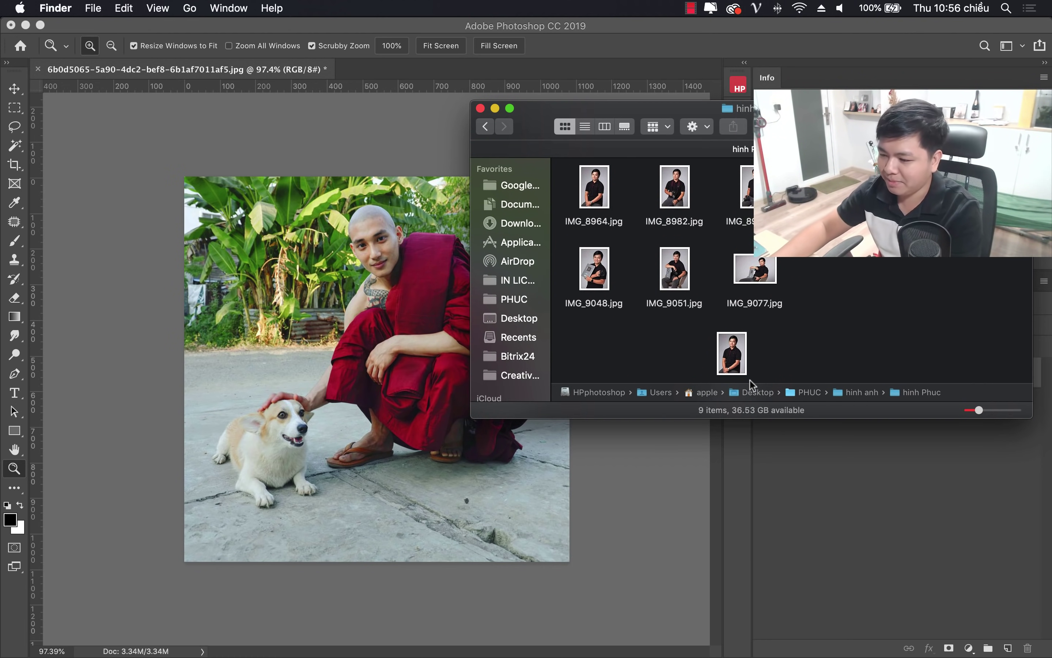
Step: Browse and Quick Look preview IMG_8964 copy.jpg, IMG_9077.jpg and IMG_9051.jpg
left_click(723, 370)
left_click(751, 288)
left_click(672, 296)
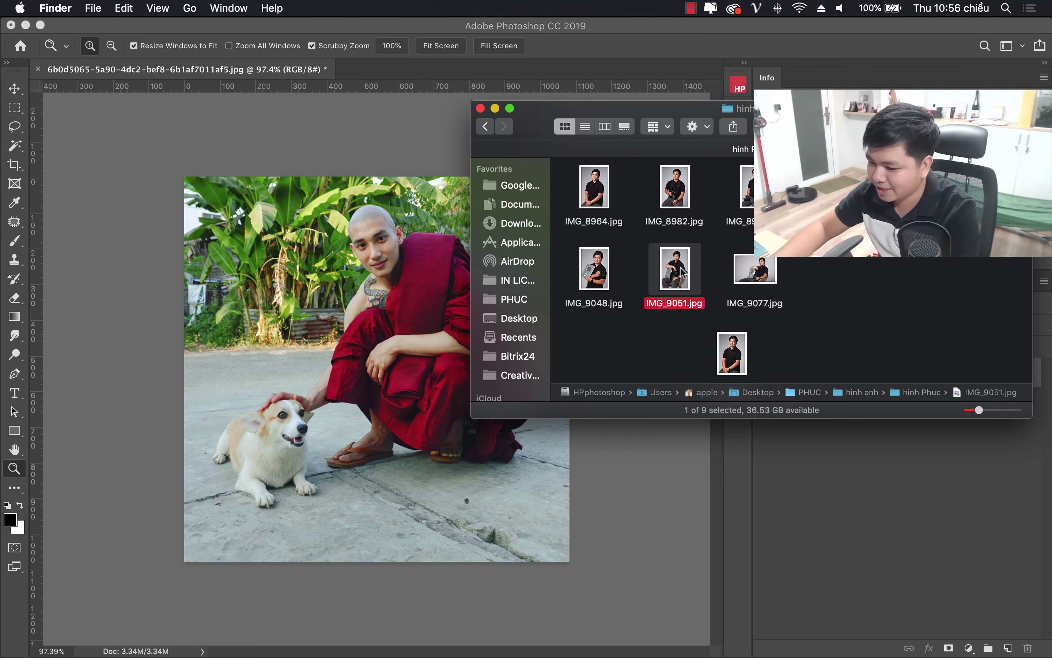
key("space")
key("space")
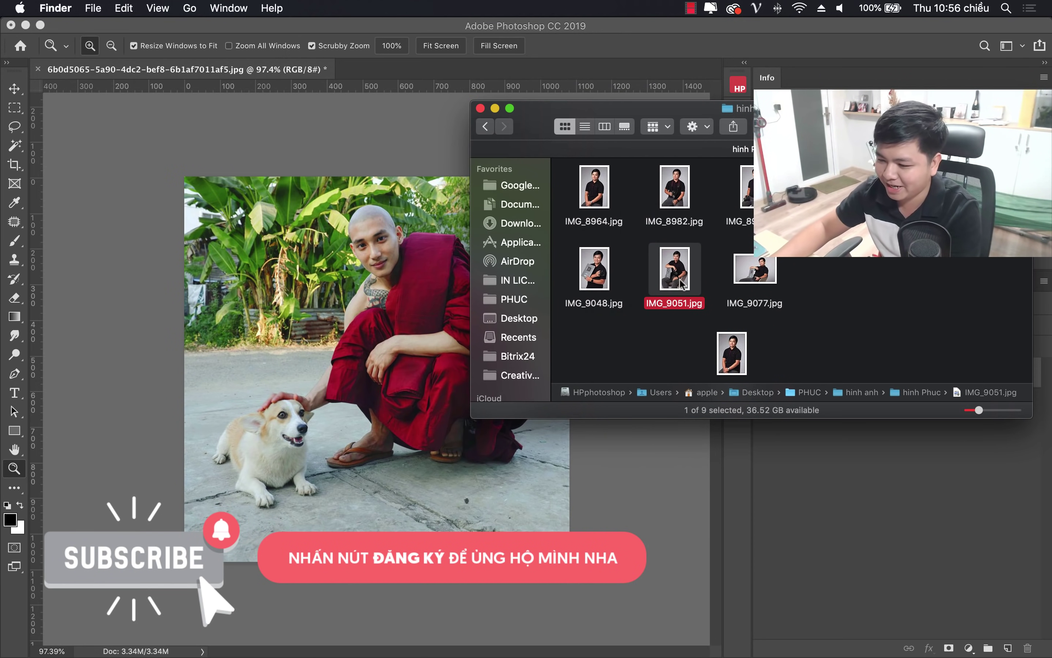
left_click(735, 365)
key("space")
key("space")
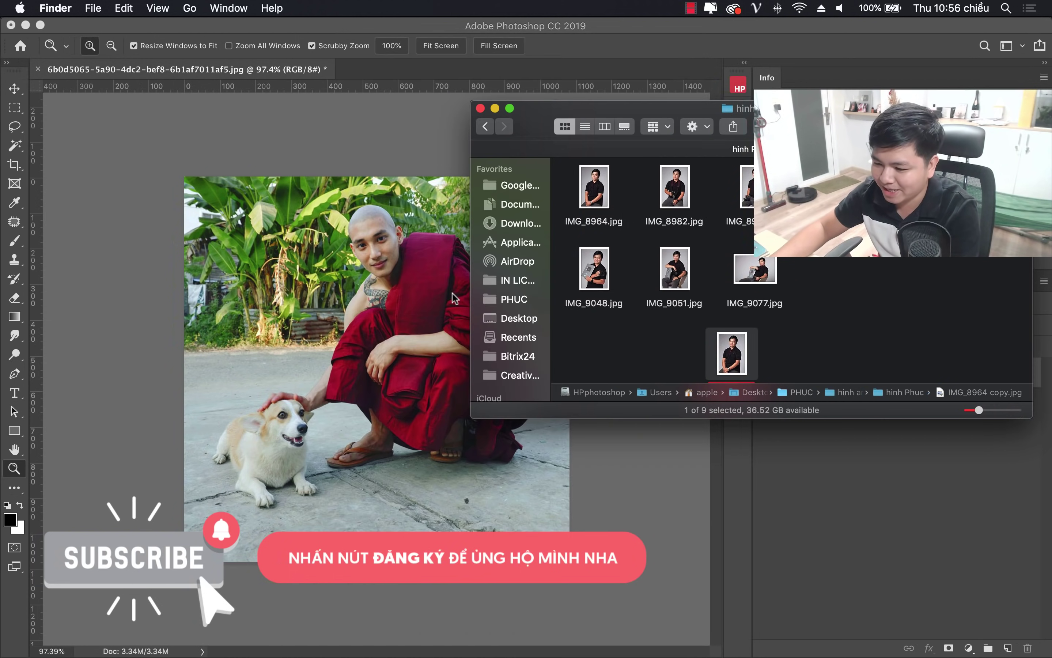
Step: Open IMG_9051.jpg with Adobe Photoshop CC 2019
left_click(674, 267)
right_click(675, 267)
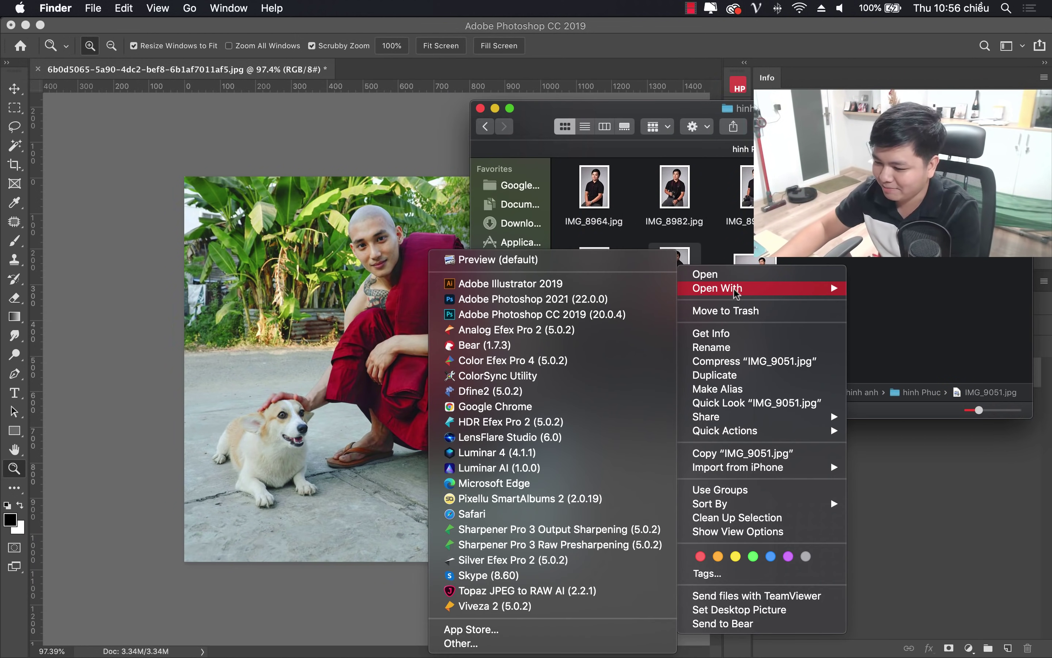
left_click(527, 315)
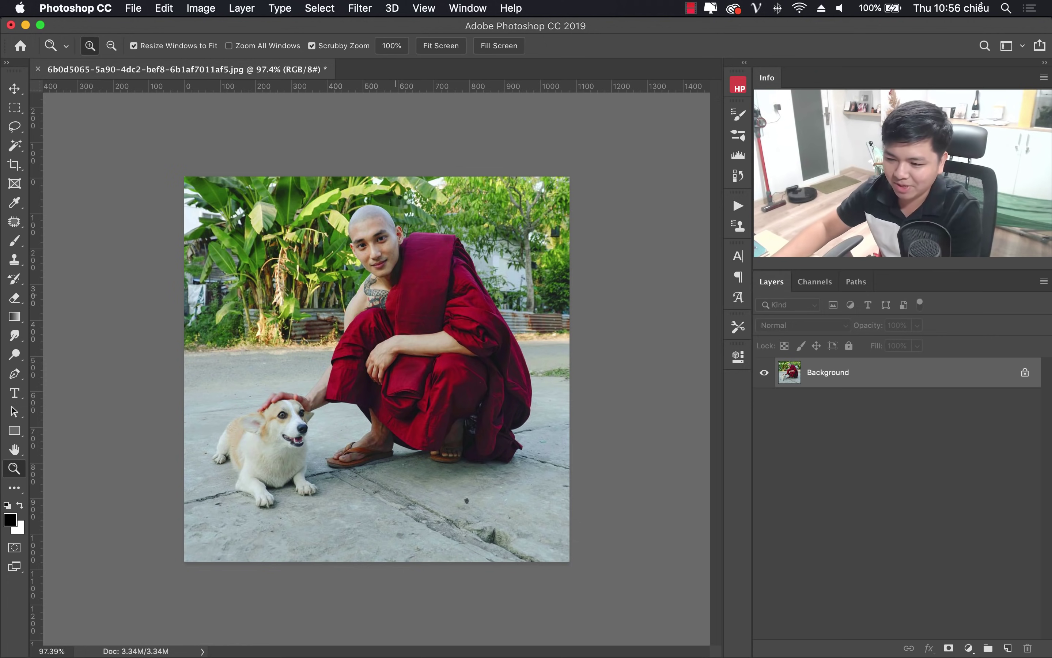
Step: Zoom in on the face and trace a freehand Lasso selection around it
left_click(369, 187)
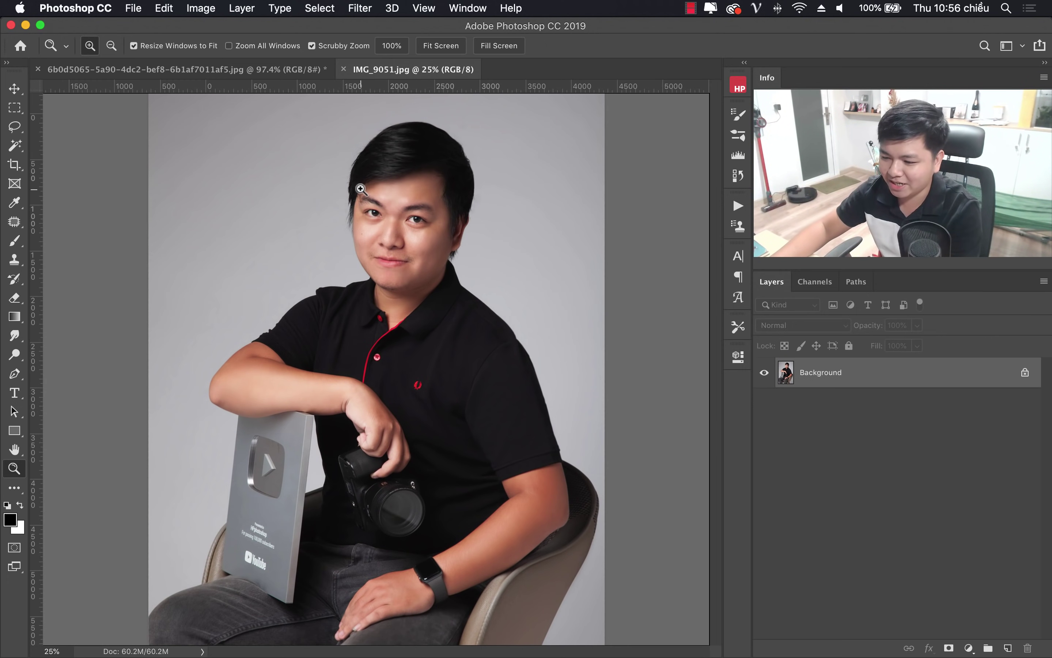
double_click(373, 197)
left_click(14, 127)
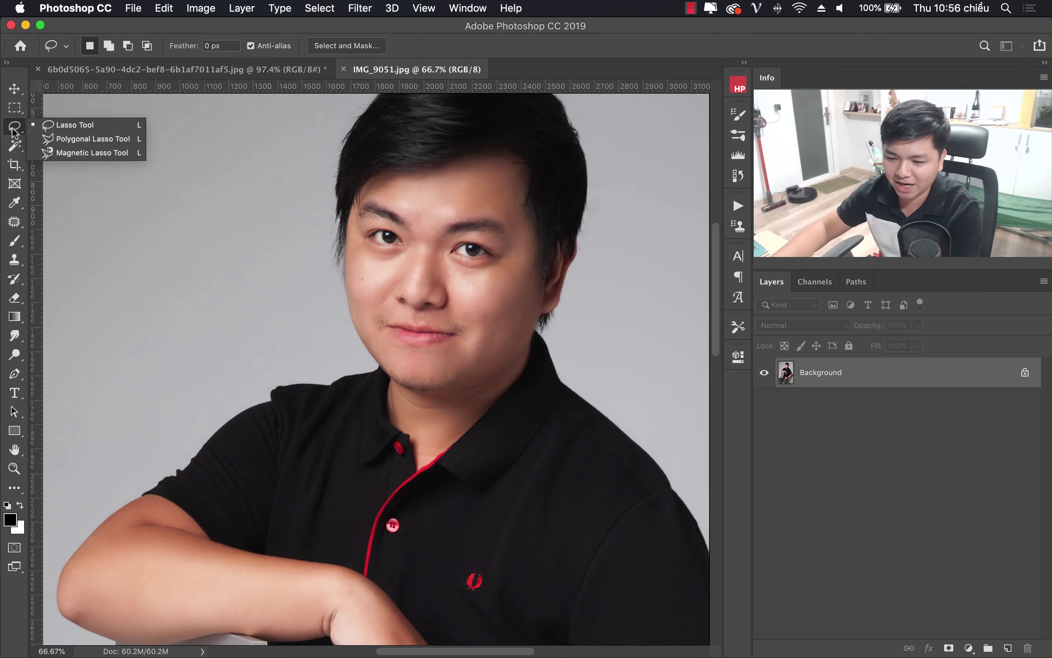
left_click(87, 127)
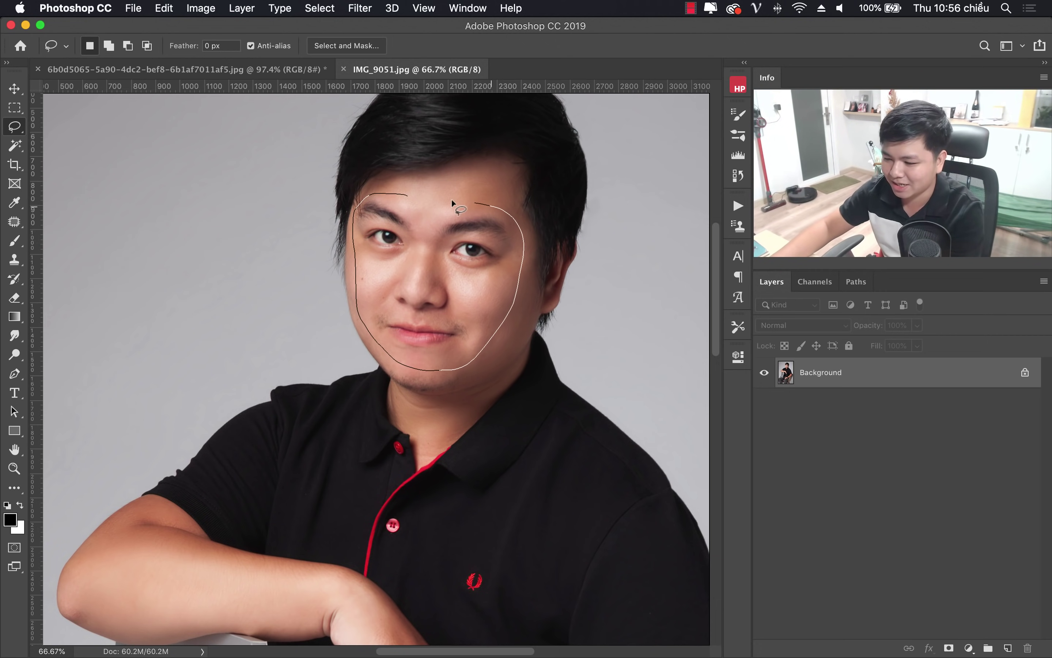
left_click_drag(452, 201, 454, 201)
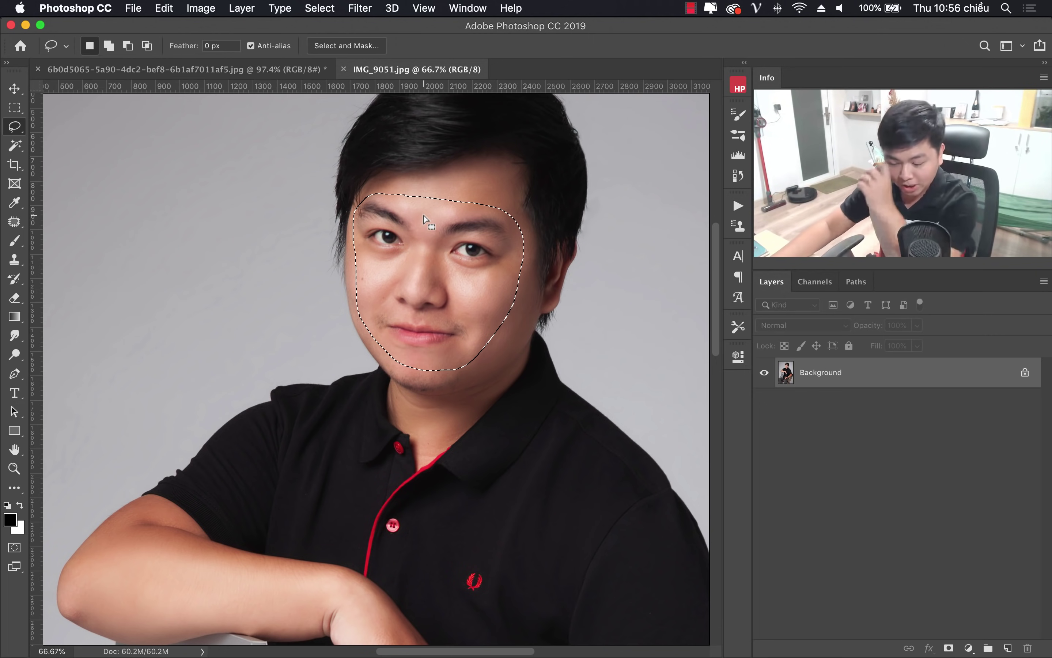
Step: Open the Feather and Image Size dialogs, then cancel them without changes
right_click(441, 250)
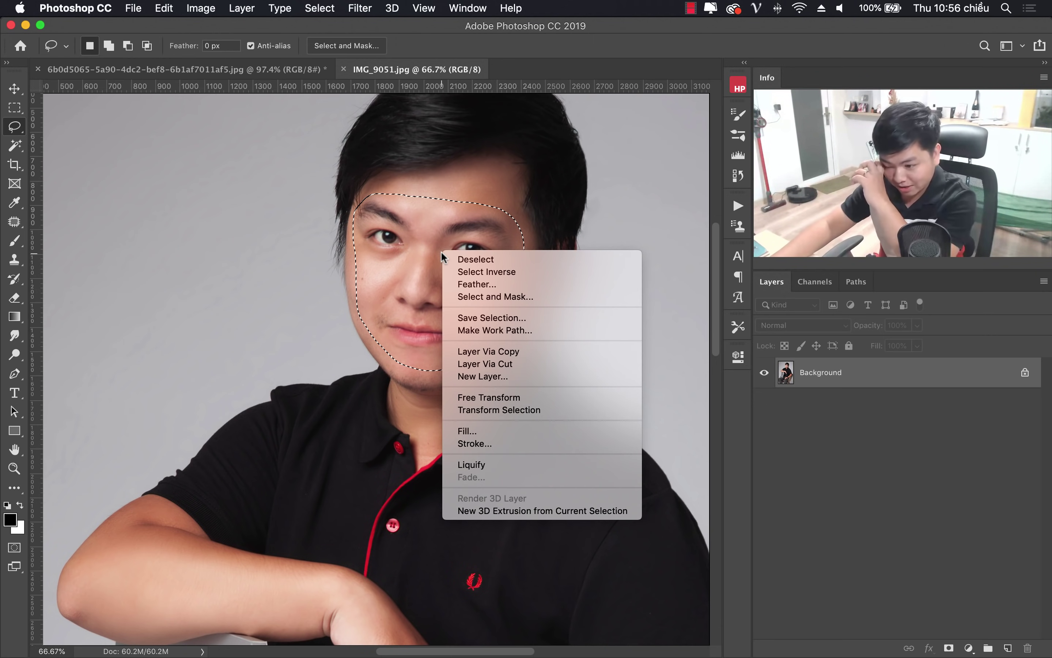
left_click(485, 285)
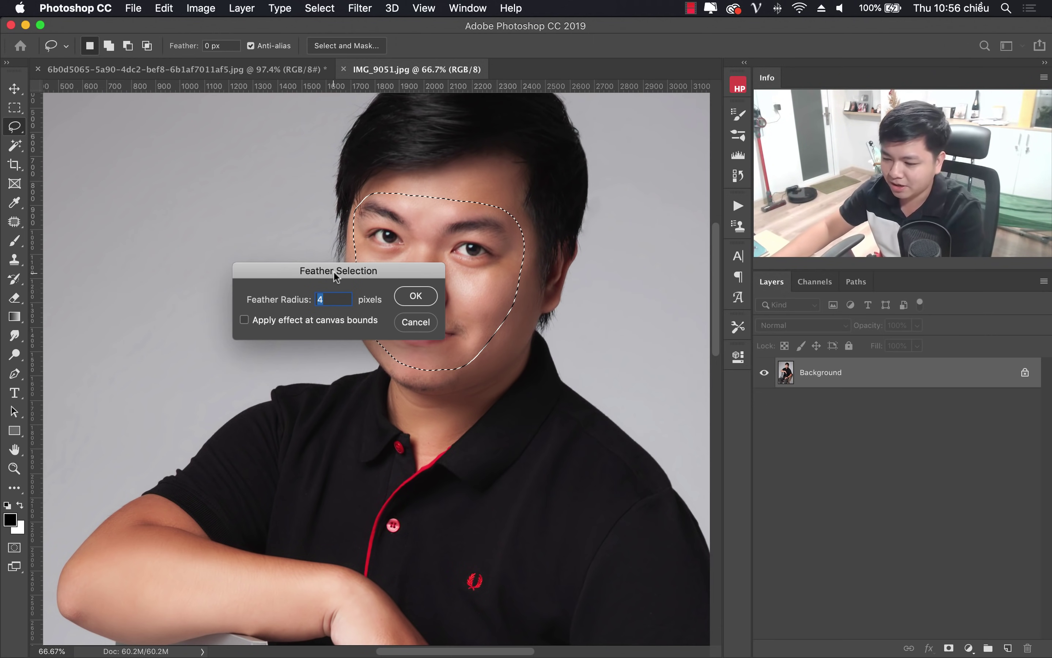
left_click_drag(334, 271, 240, 291)
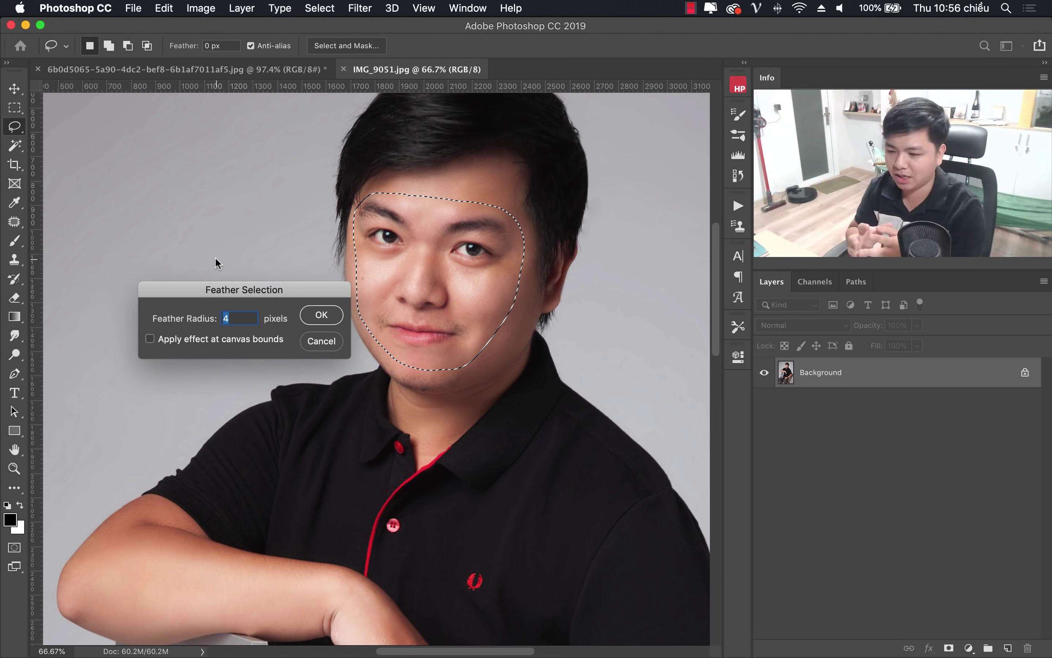
left_click(322, 341)
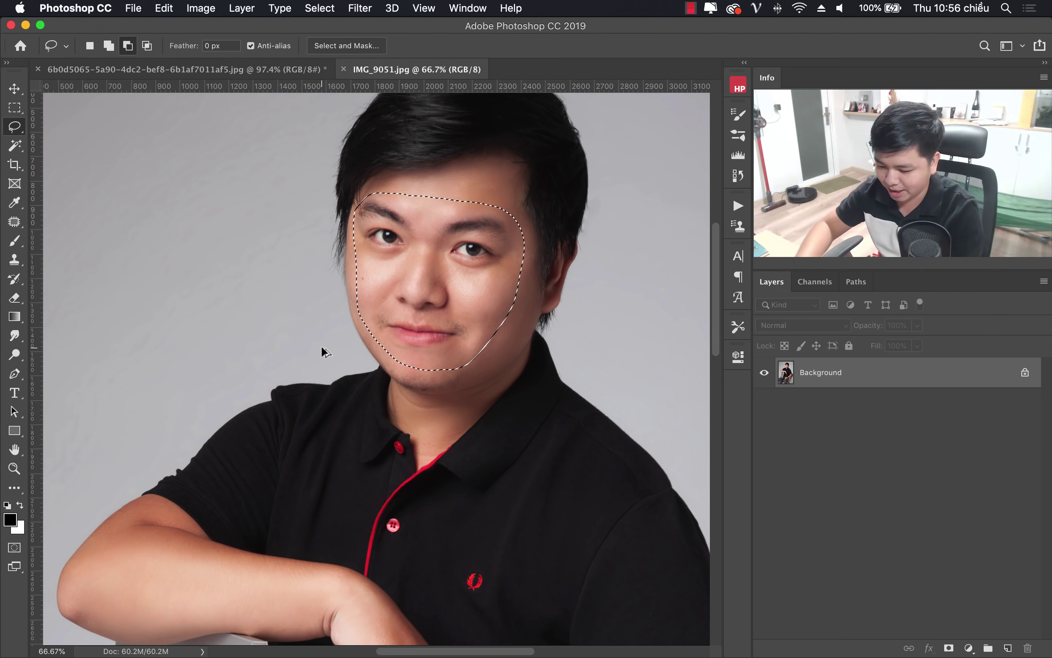
key("ctrl+alt+i")
left_click_drag(639, 161, 146, 145)
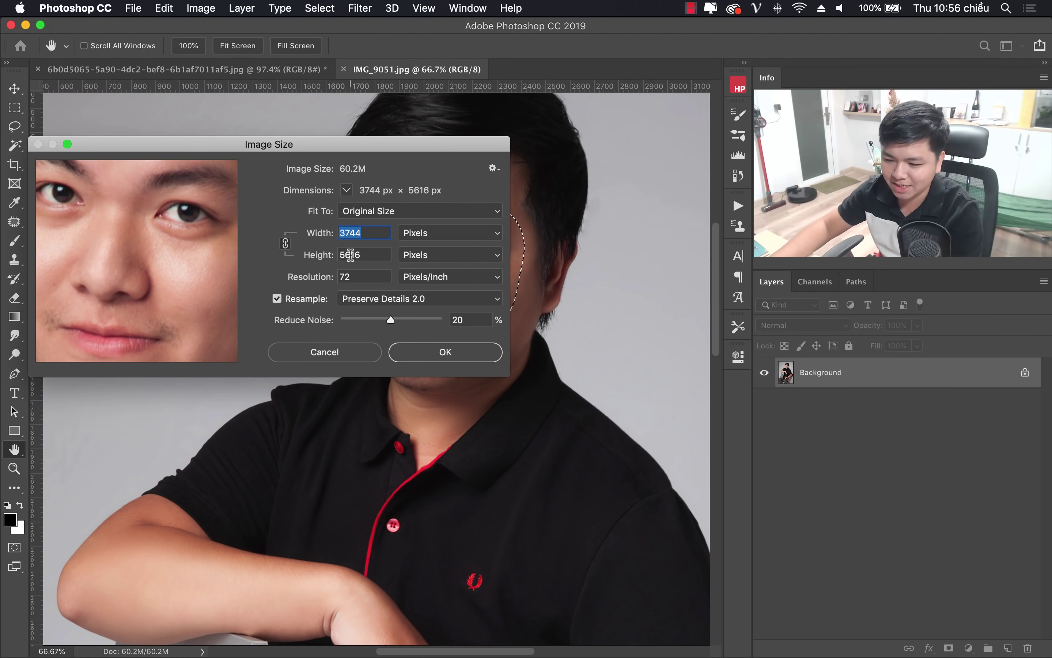
left_click(342, 352)
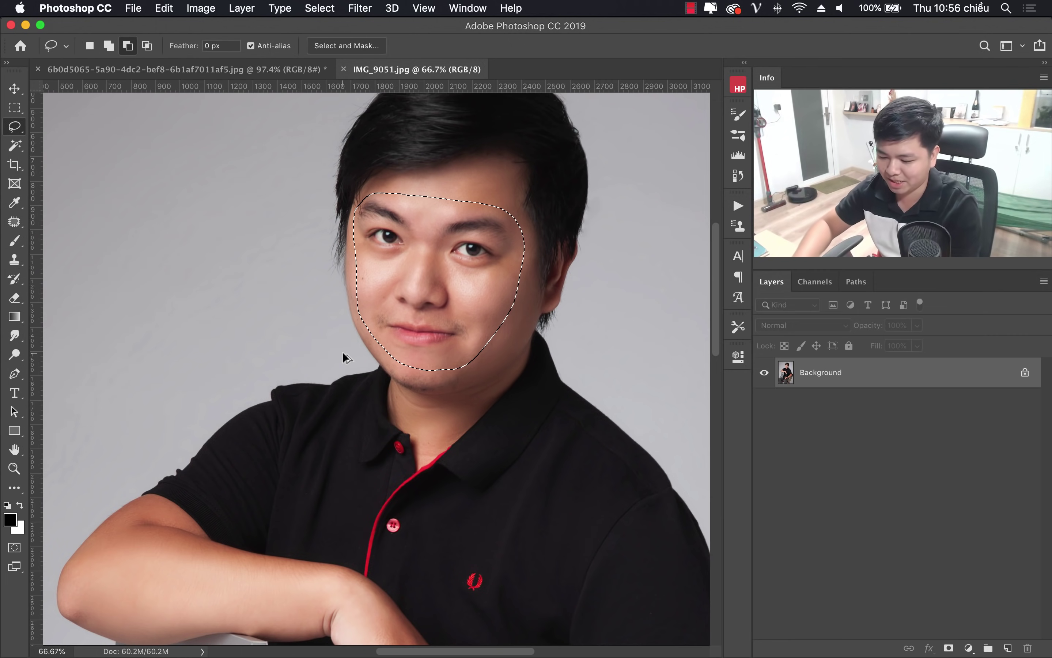
key("ctrl+alt+i")
left_click(366, 358)
Step: Feather the face selection by 10 px
key("l")
right_click(457, 263)
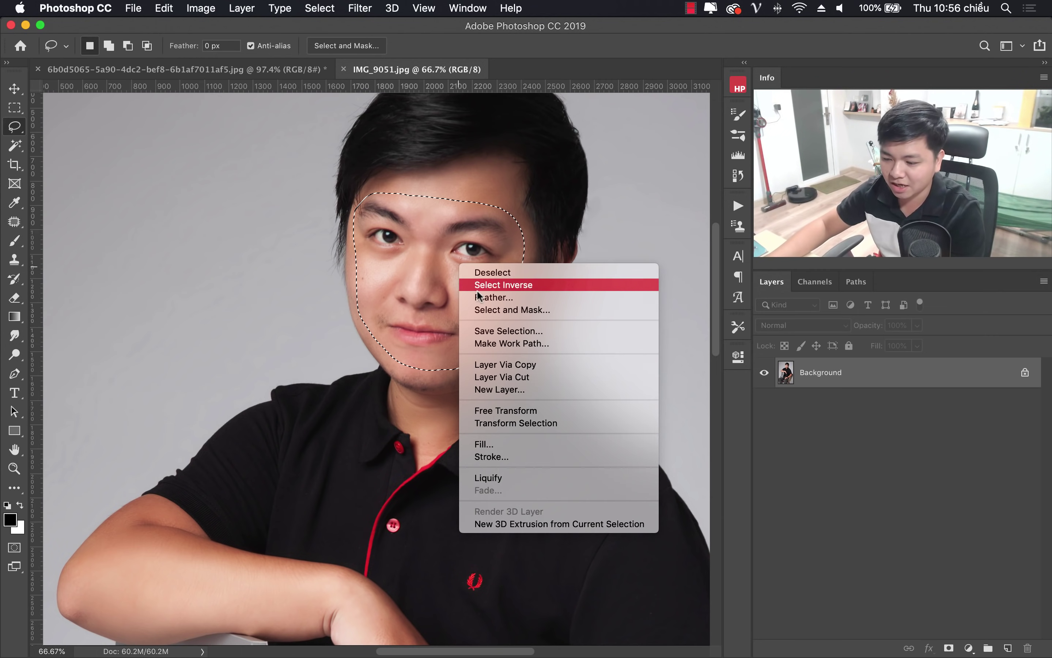
left_click(478, 296)
type("10")
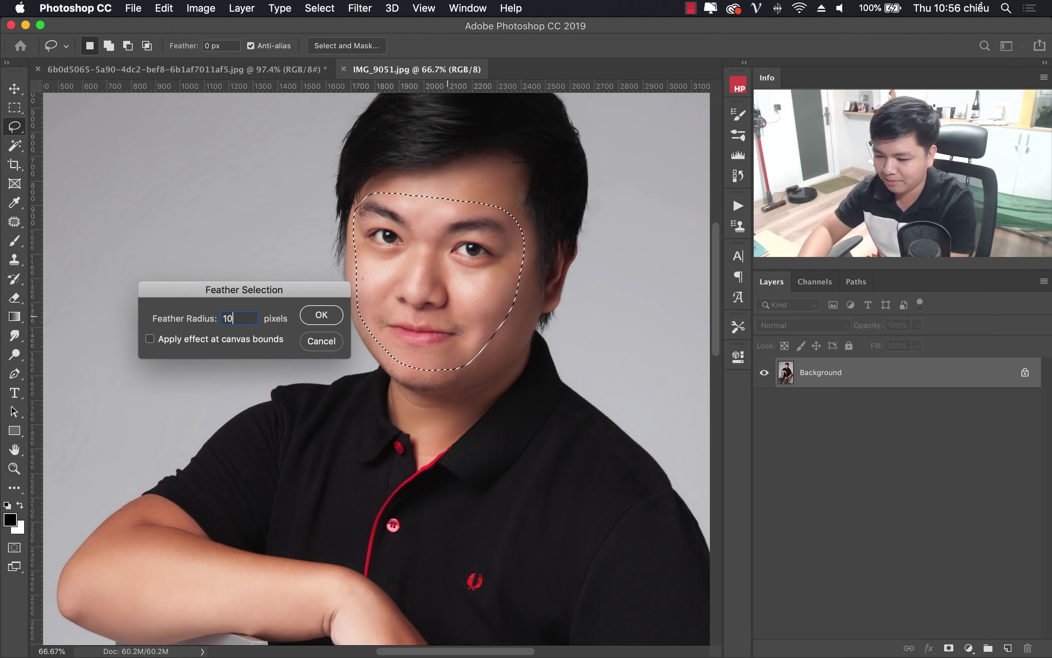
key("Return")
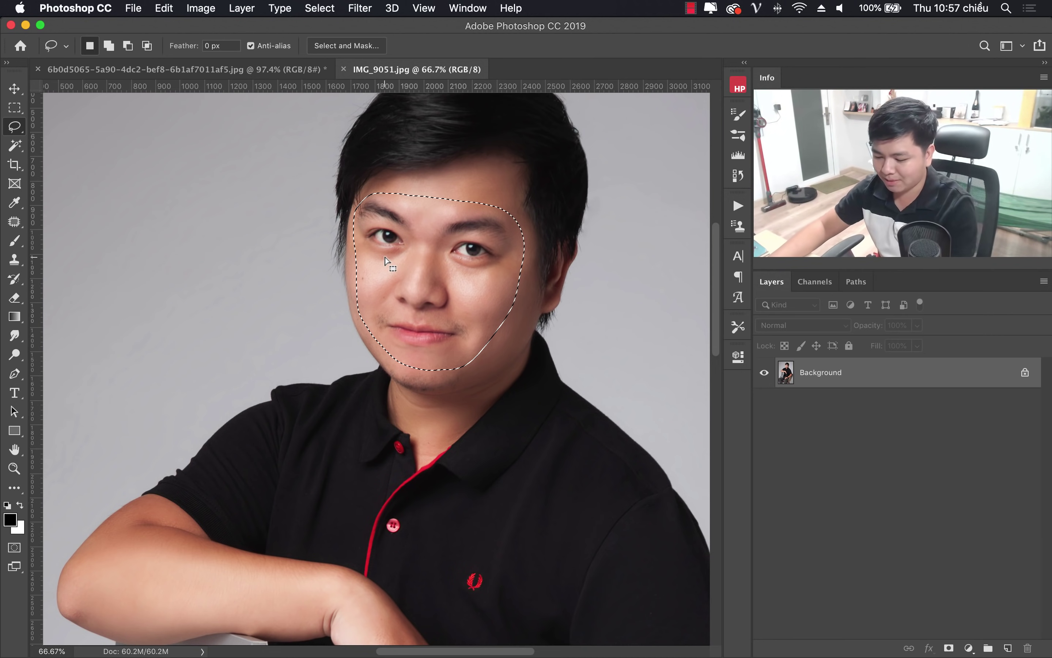
Step: Copy the feathered face and return to the monk-and-corgi photo
left_click(164, 8)
left_click(200, 113)
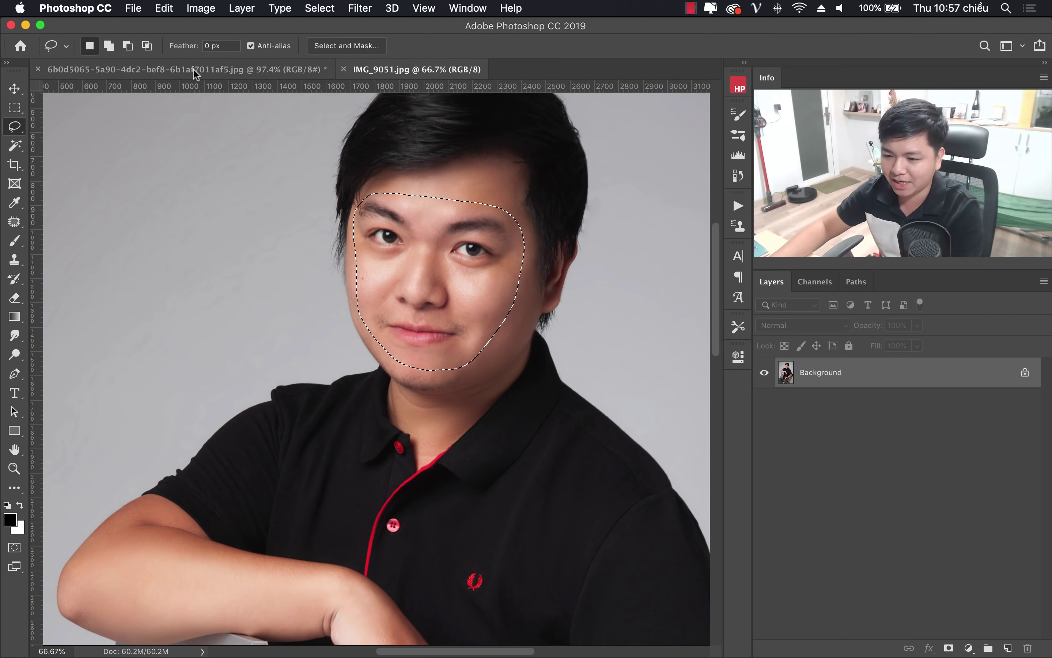
left_click(198, 69)
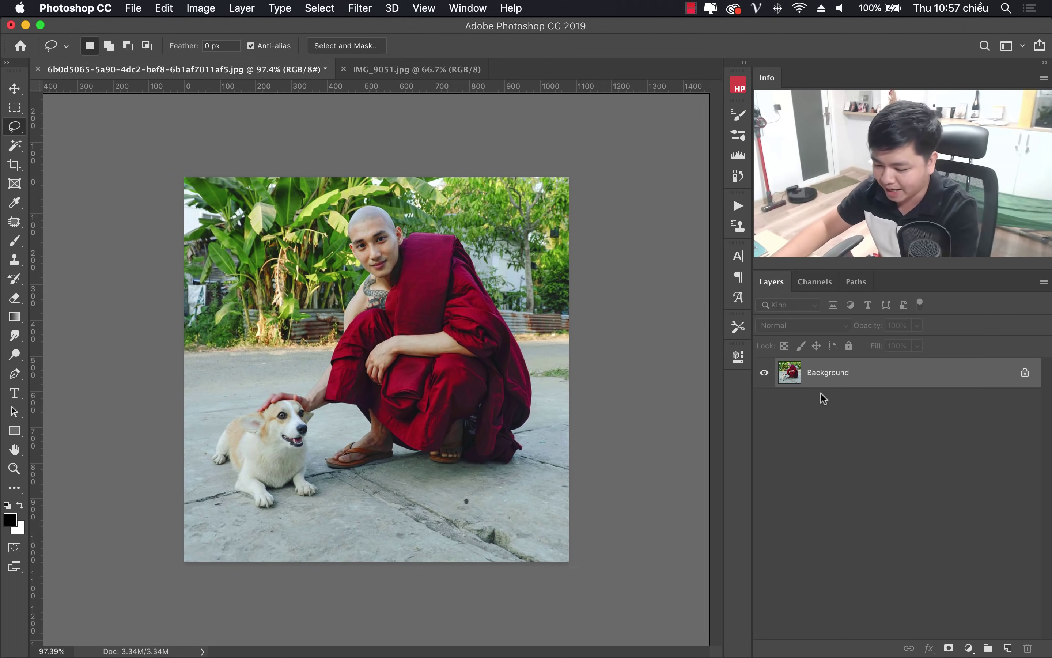
Step: Duplicate the Background layer and paste the face as a new layer
key("super+j")
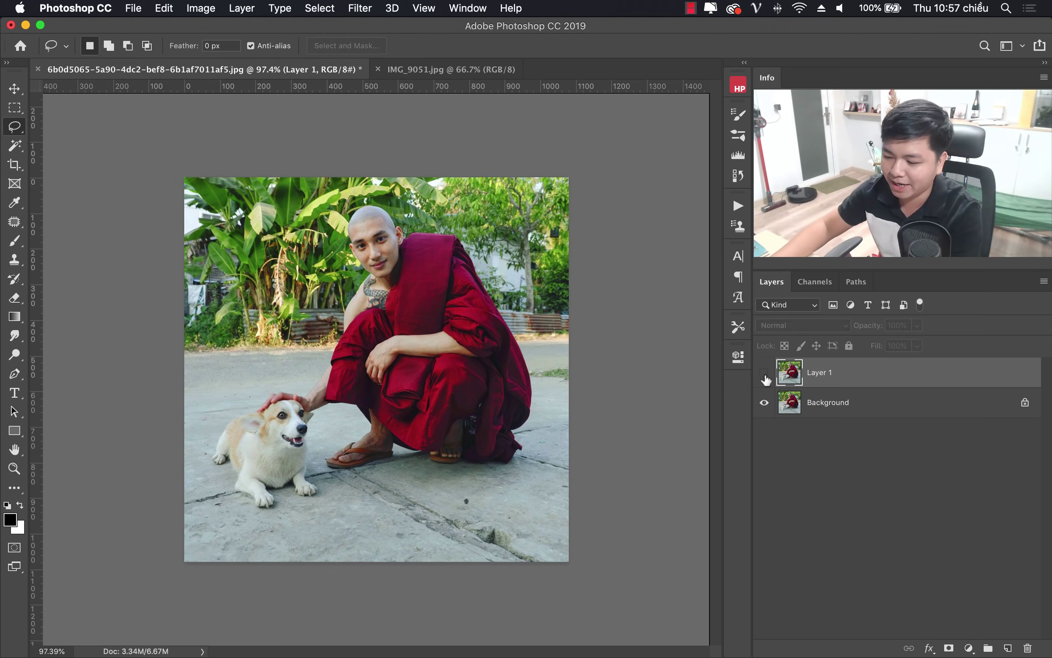
left_click(164, 8)
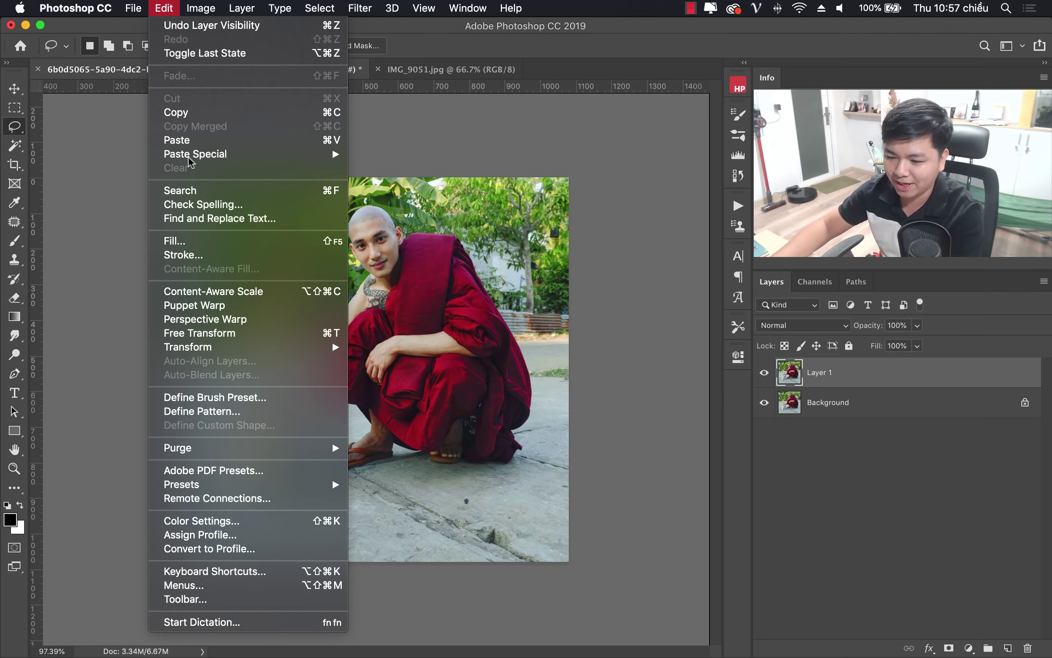
left_click(204, 143)
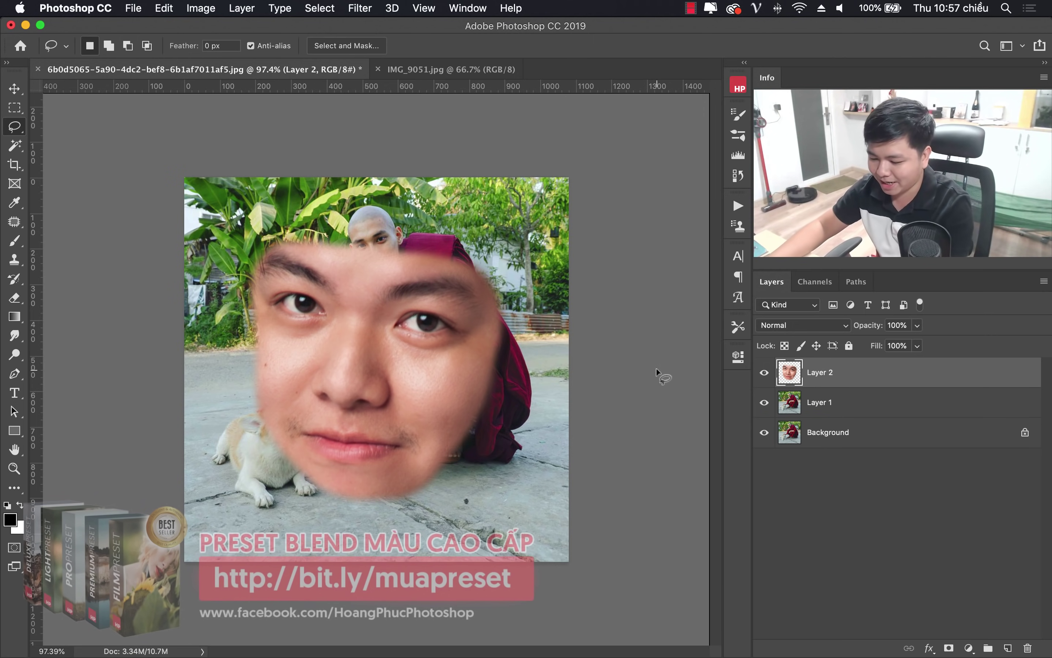
Step: Free Transform the face to about 53%, move it onto the monk's head, tilt slightly
key("ctrl+t")
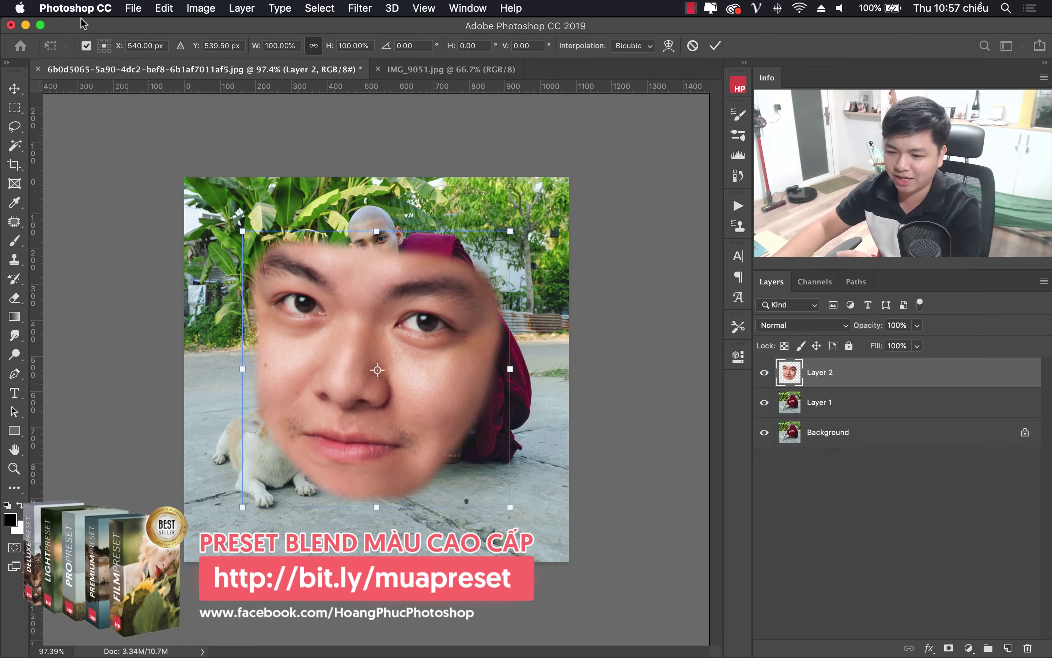
left_click(162, 10)
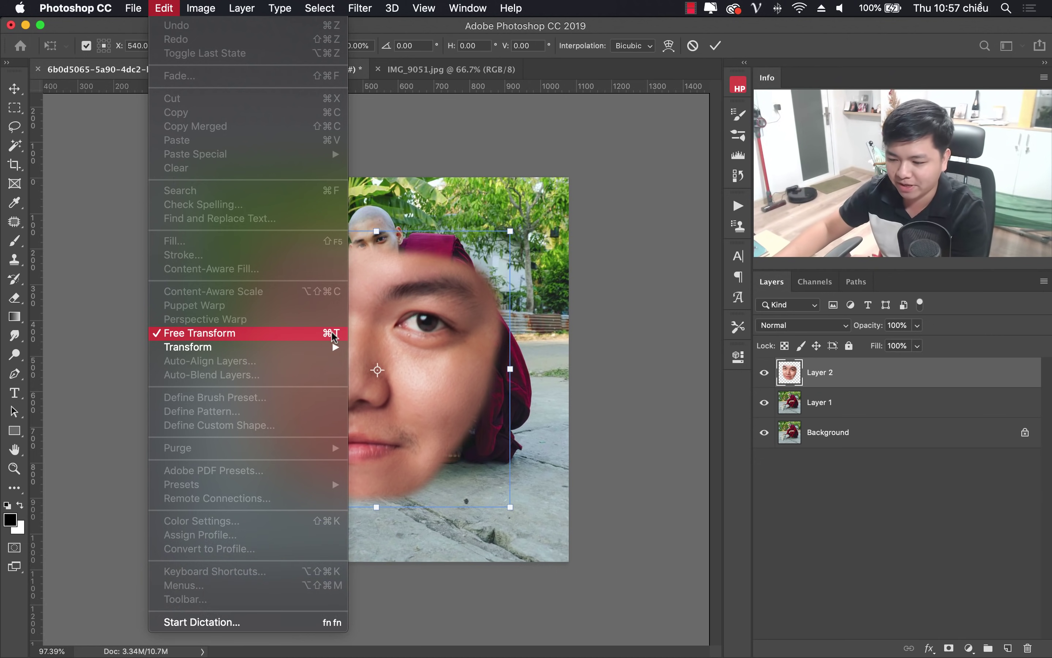
left_click(507, 258)
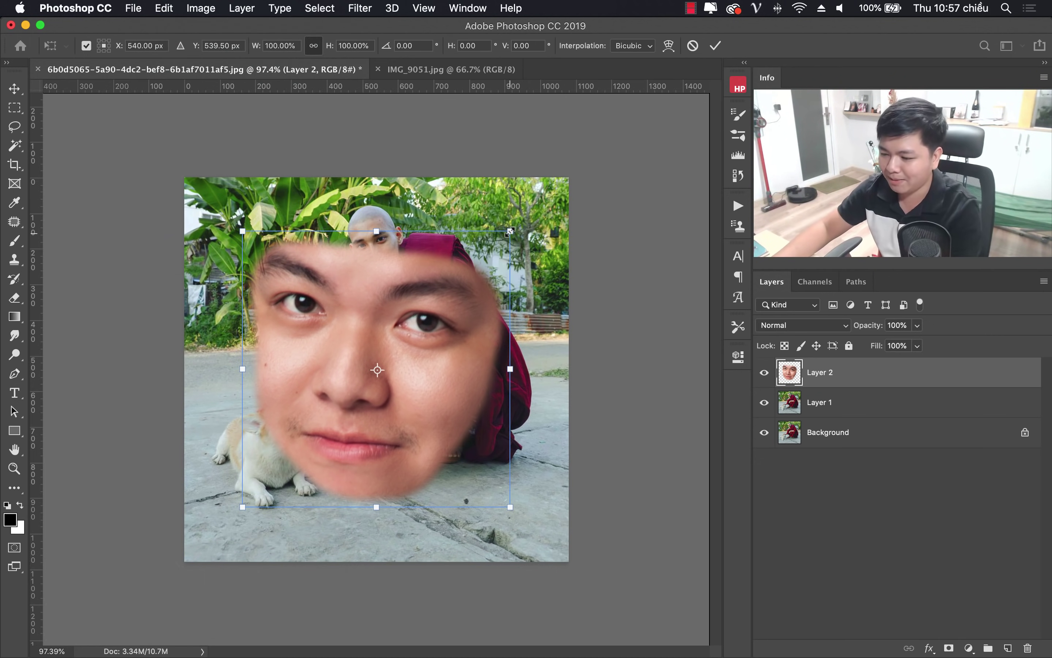
left_click_drag(510, 230, 384, 357)
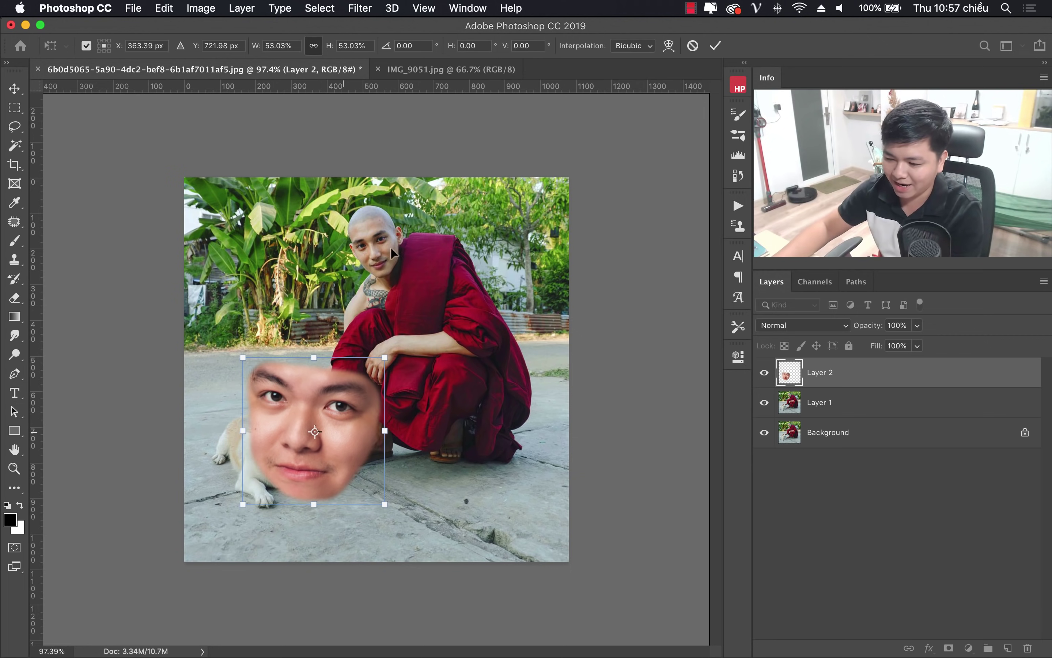
left_click_drag(338, 424, 400, 243)
left_click_drag(500, 325, 507, 304)
key("Return")
key("l")
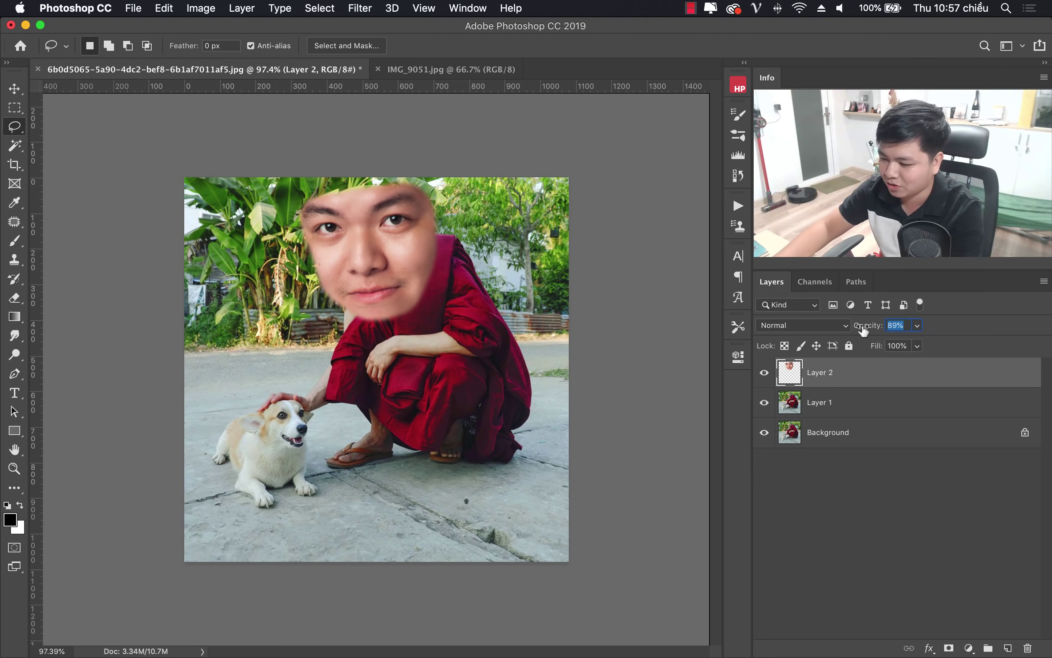
Step: Set the face layer opacity to 70% and rescale the face over the head
left_click_drag(863, 329, 855, 329)
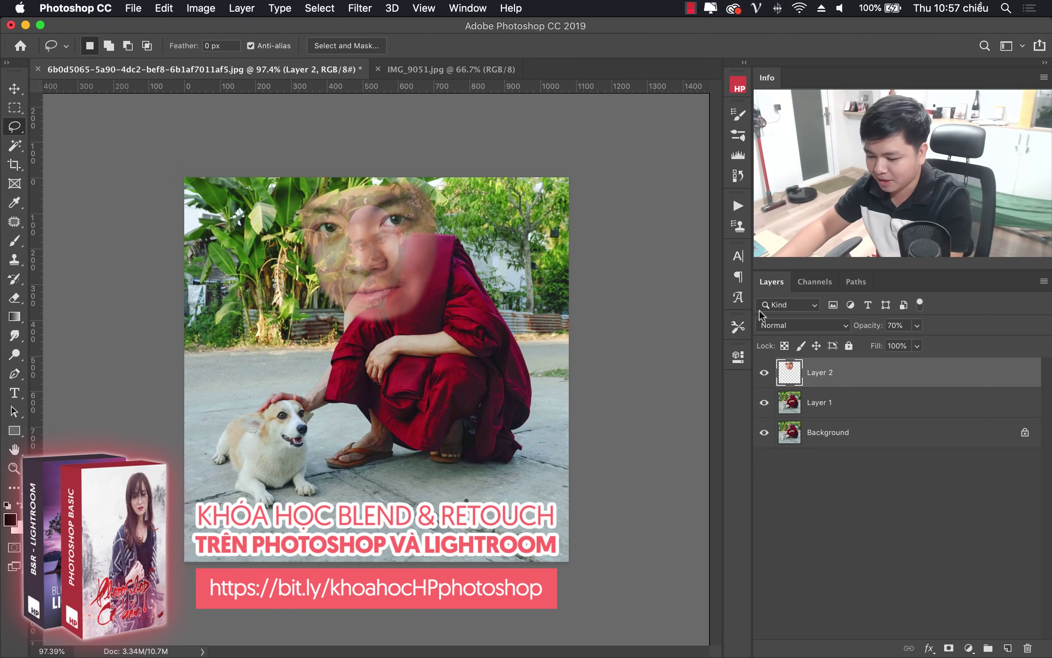
key("ctrl+t")
left_click_drag(441, 178, 405, 215)
left_click_drag(380, 260, 389, 257)
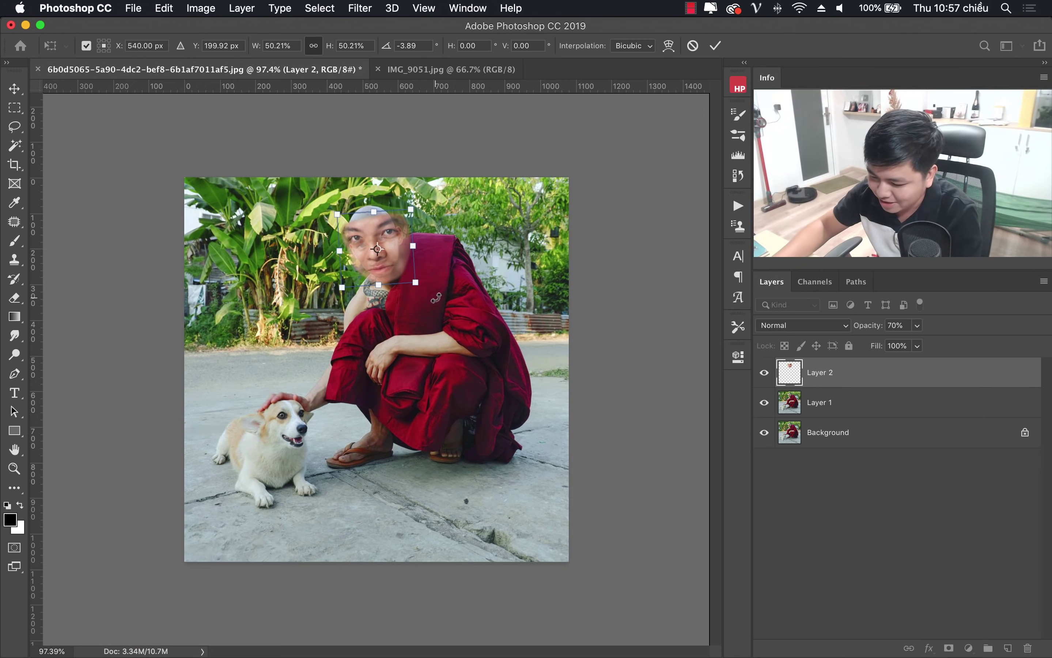
key("Return")
Step: Zoom in and refit the face to 65%, rotated to match the head's tilt
key("z")
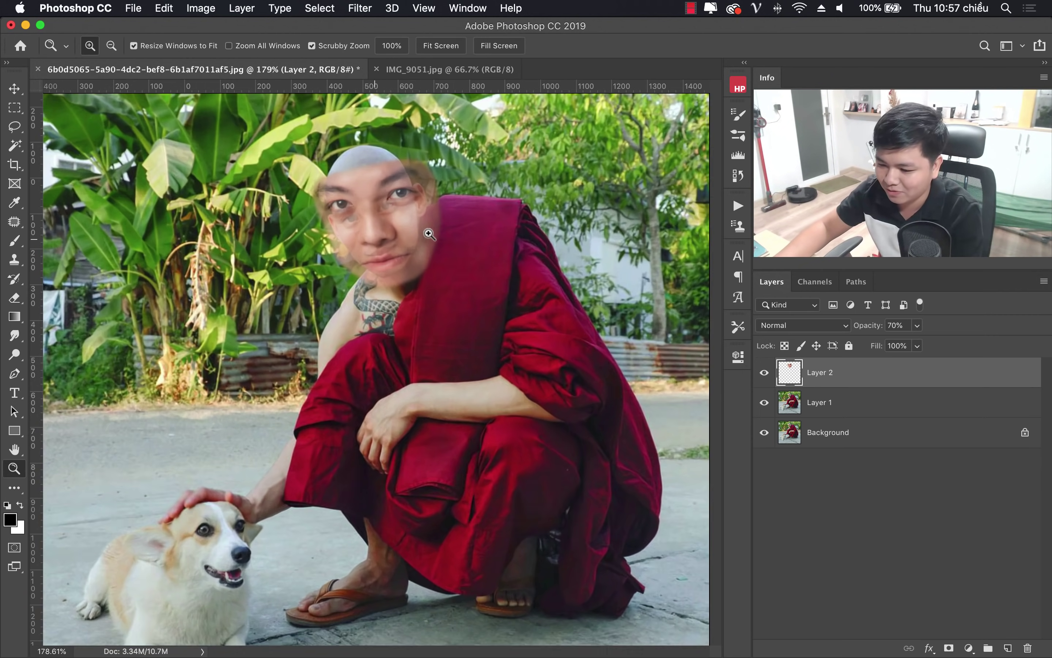
mouse_move(381, 244)
left_mouse_down()
mouse_move(477, 235)
mouse_move(465, 285)
left_mouse_up()
key("super+t")
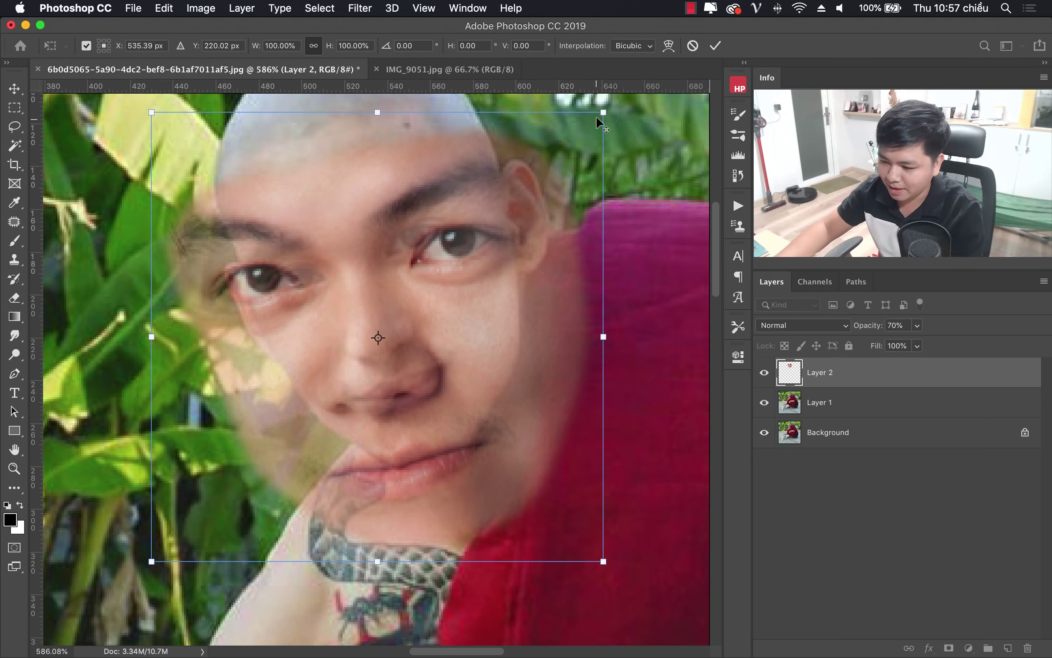
left_click_drag(583, 132, 524, 182)
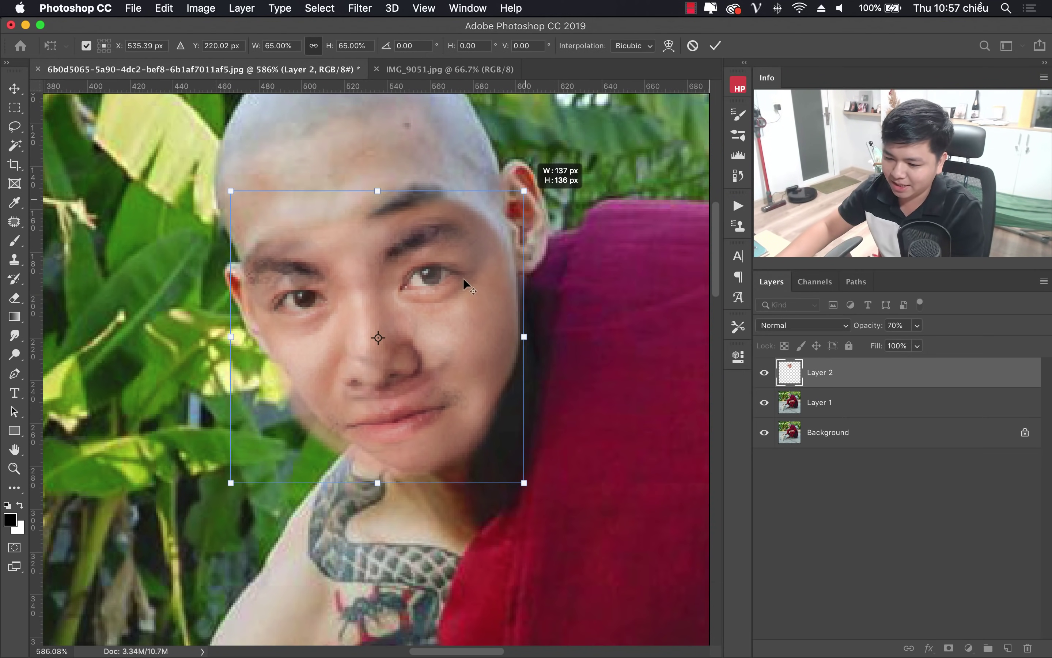
mouse_move(433, 311)
left_mouse_down()
mouse_move(426, 293)
mouse_move(432, 304)
left_mouse_up()
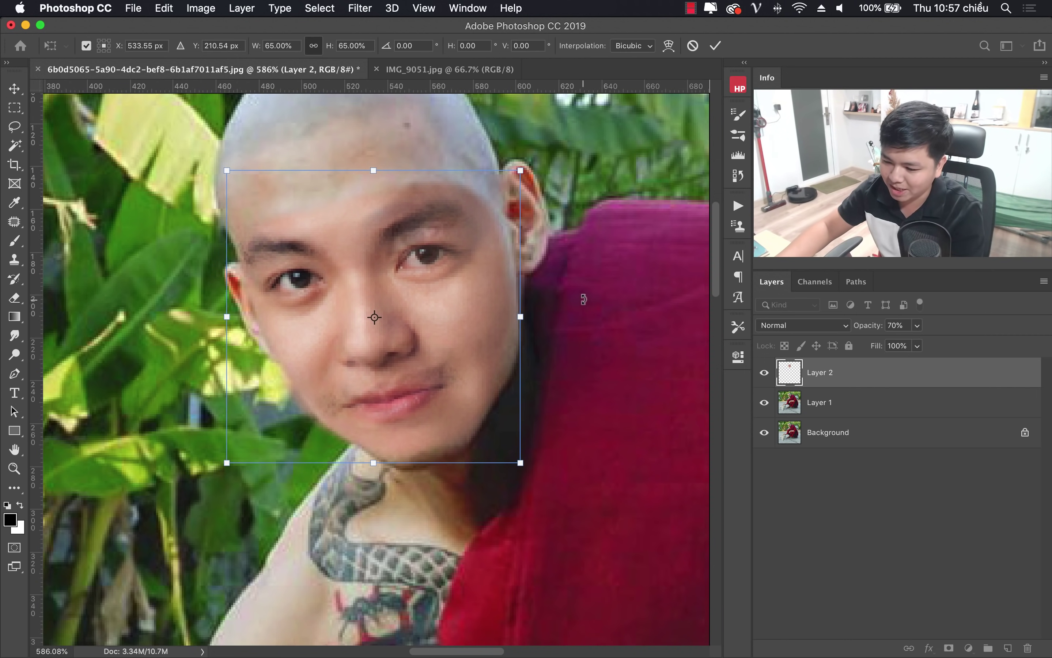
left_click_drag(581, 300, 587, 261)
left_click_drag(427, 305, 430, 296)
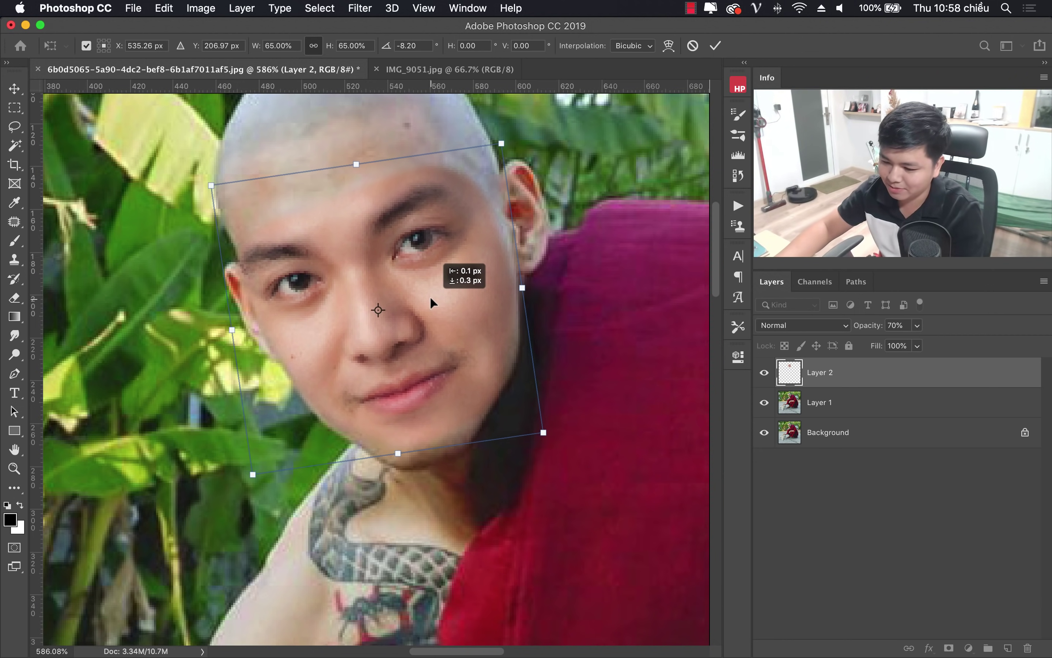
key("Return")
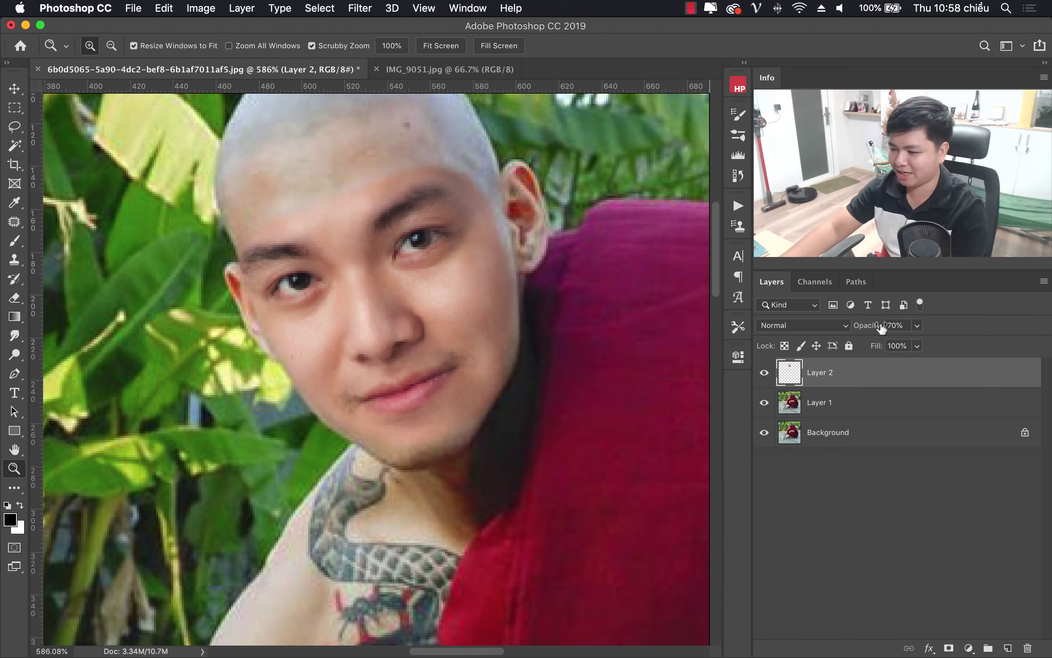
Step: Set the face layer opacity to 100% and re-zoom on the monk's head
left_click_drag(867, 329, 888, 329)
type("100")
key("Return")
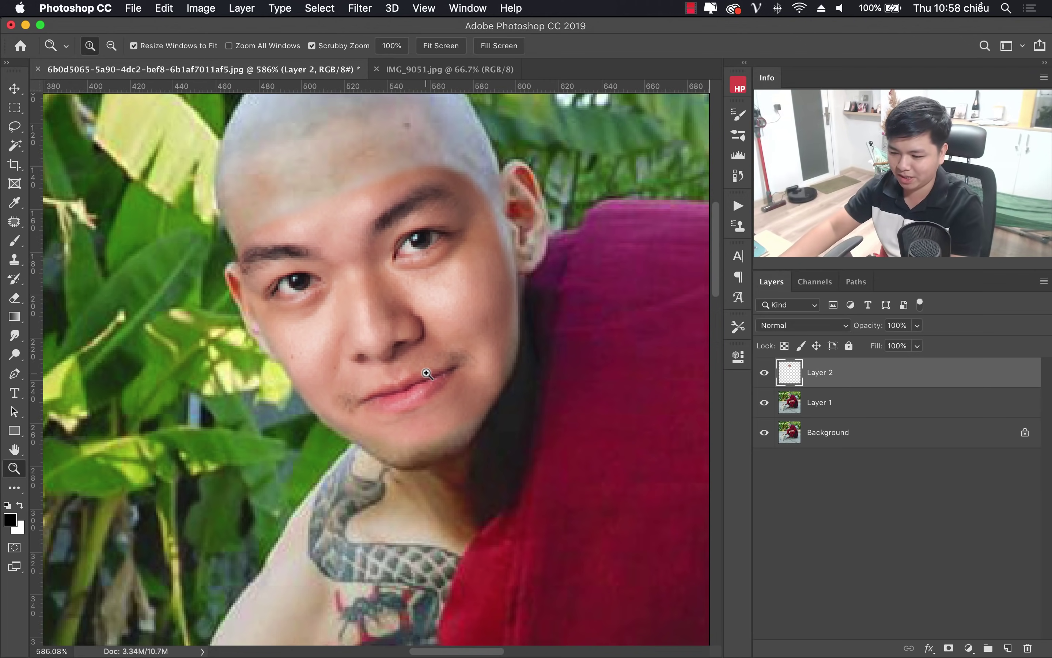
mouse_move(423, 371)
left_mouse_down()
mouse_move(318, 408)
mouse_move(428, 369)
left_mouse_up()
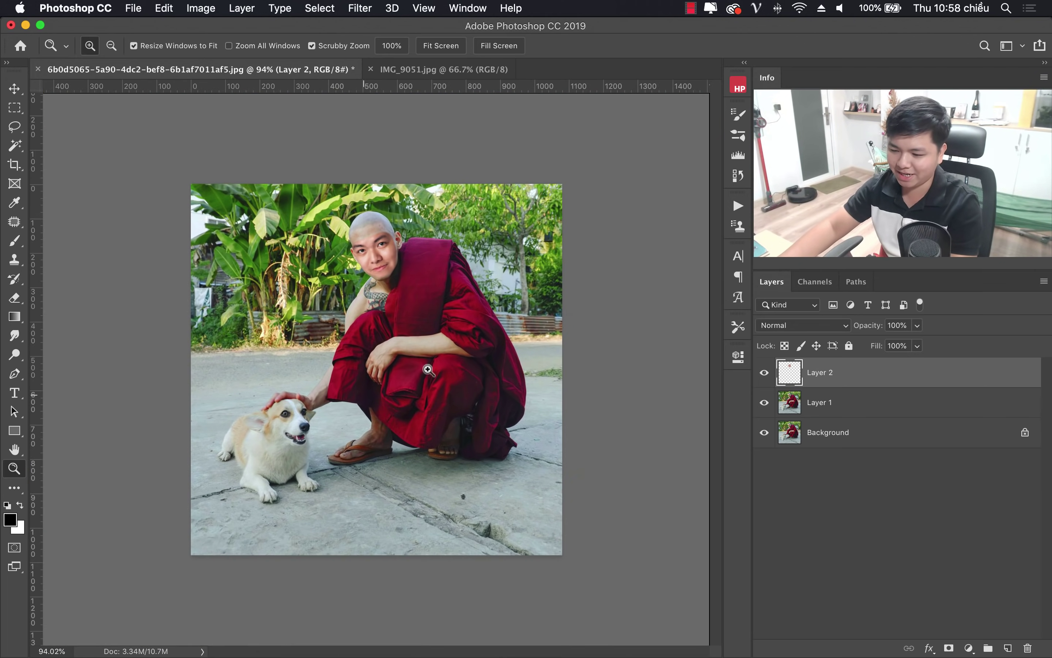
left_click_drag(382, 234, 460, 235)
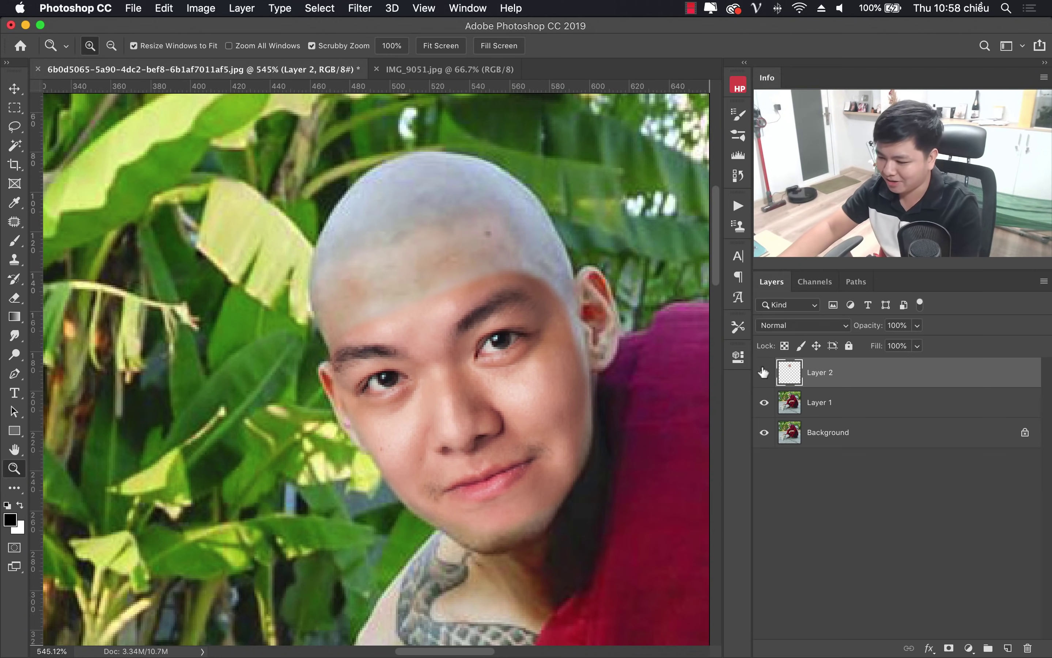
Step: At about 66% opacity, shrink, nudge and rotate the face about 1.4° clockwise
left_click_drag(859, 331, 849, 331)
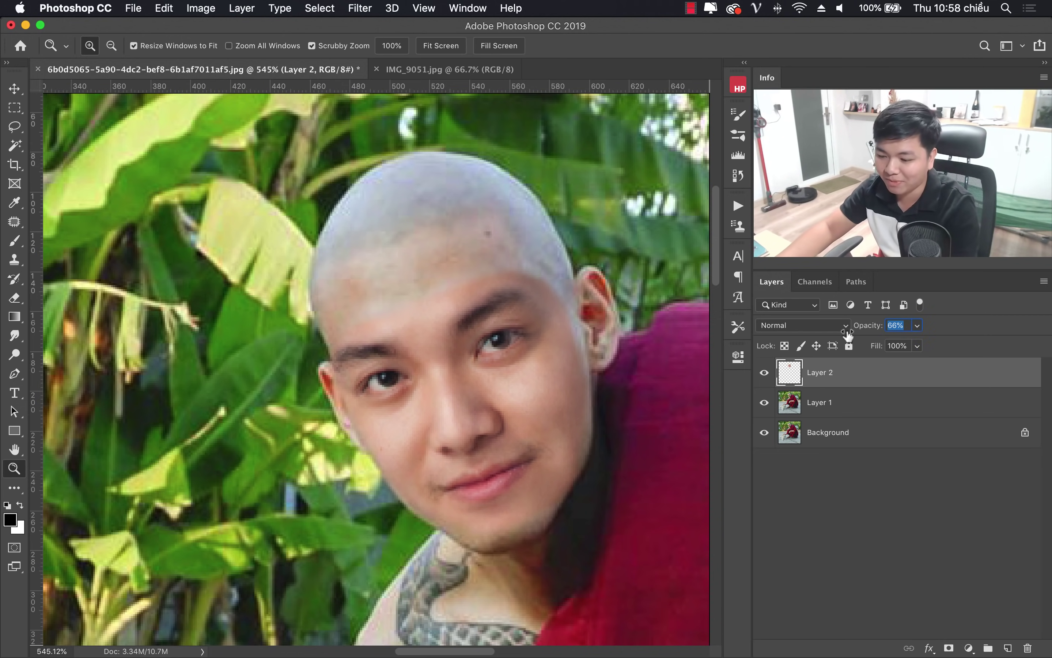
key("ctrl+t")
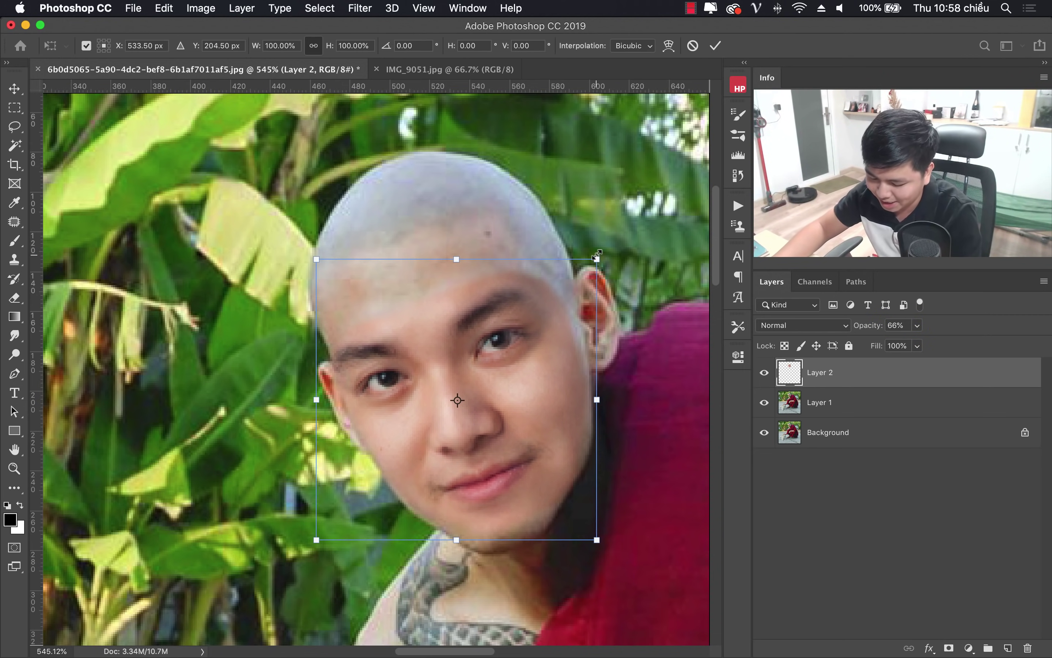
left_click_drag(596, 256, 590, 260)
left_click_drag(514, 351, 511, 346)
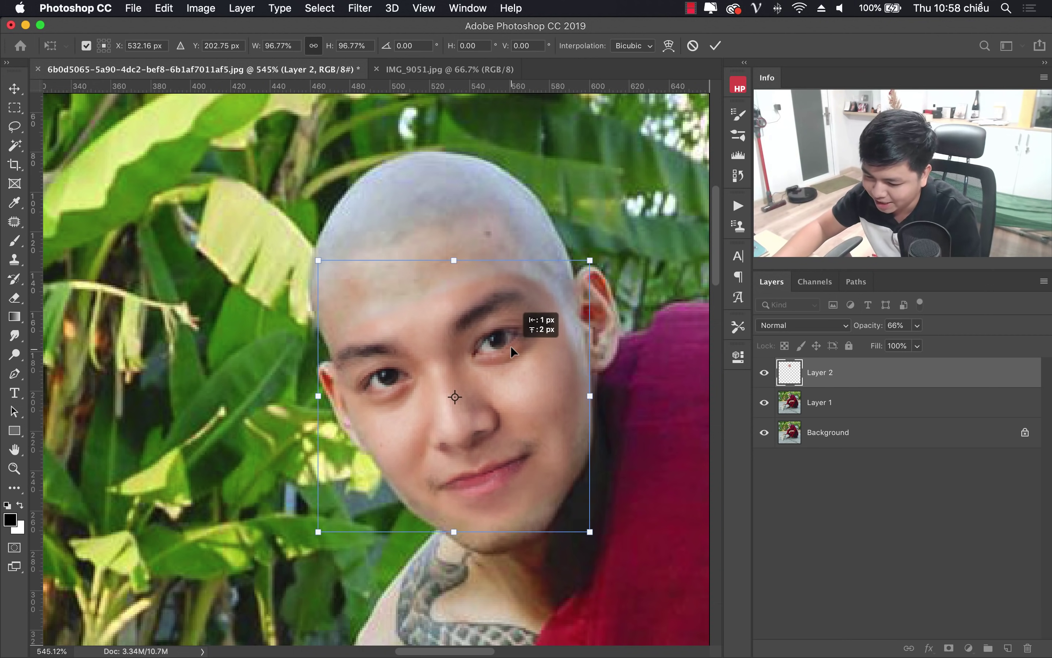
left_click_drag(612, 255, 615, 259)
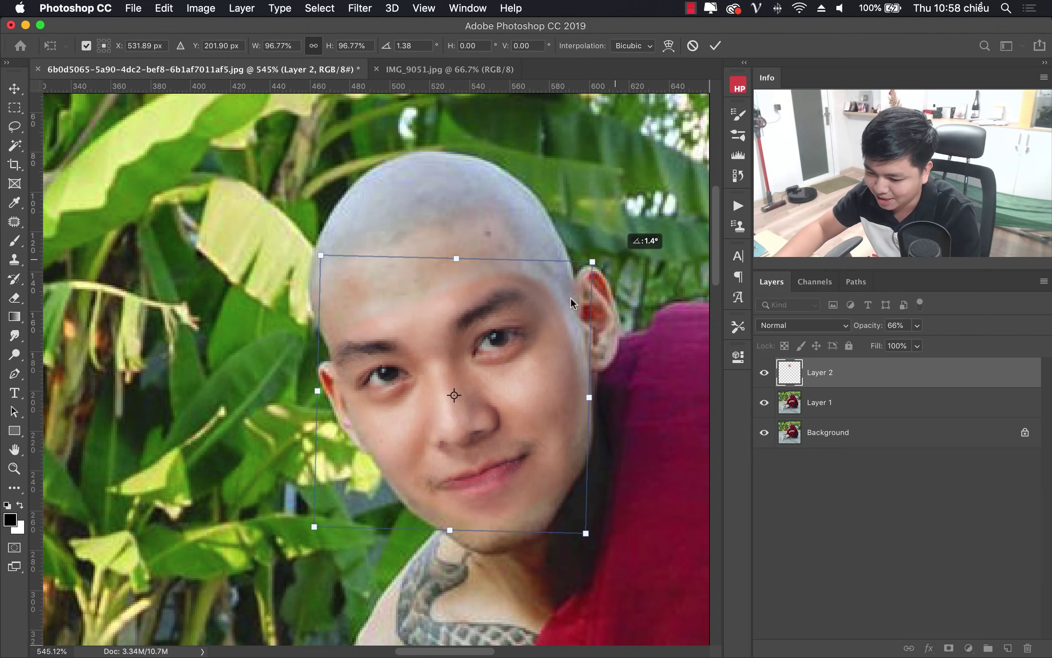
left_click_drag(543, 352, 544, 359)
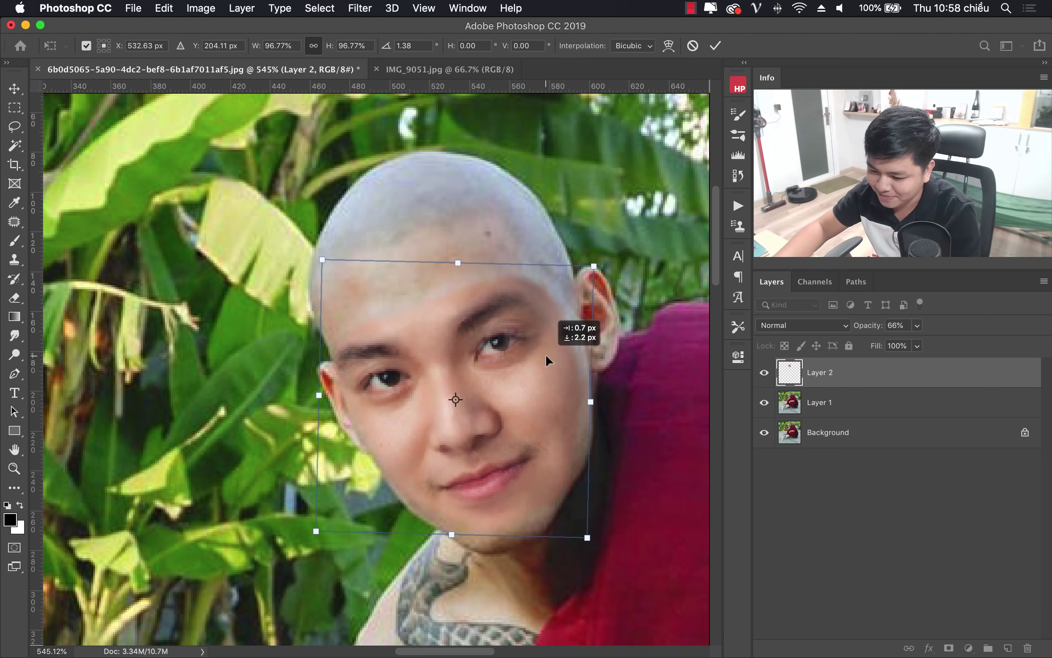
key("Return")
Step: Raise the face layer opacity to 98% and zoom to centre the monk's face
key("z")
left_click_drag(880, 337, 909, 337)
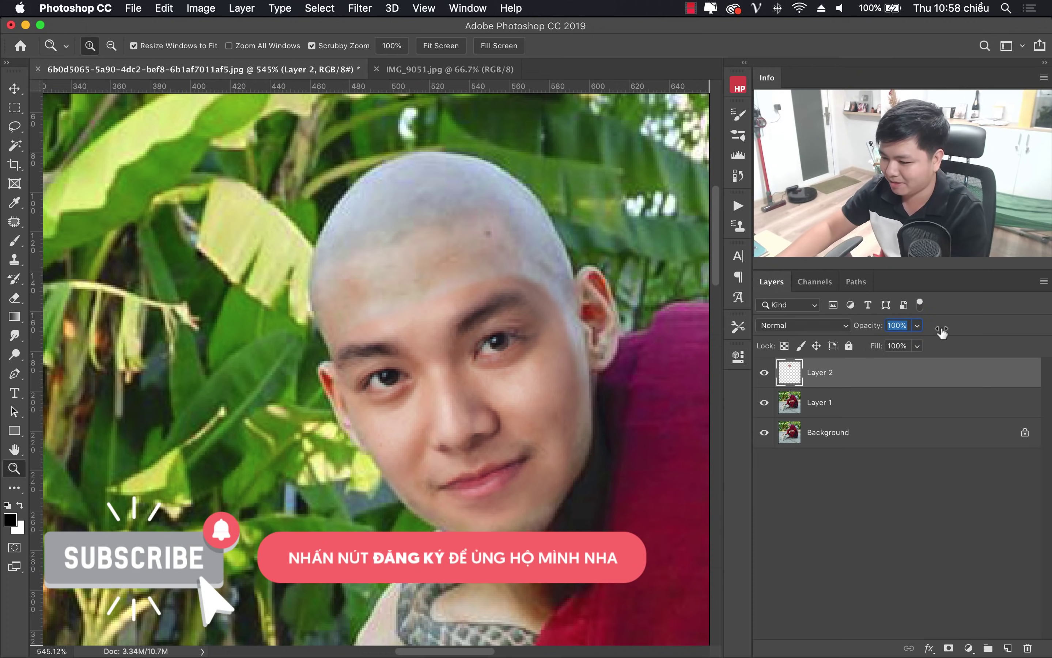
left_click_drag(358, 390, 286, 390)
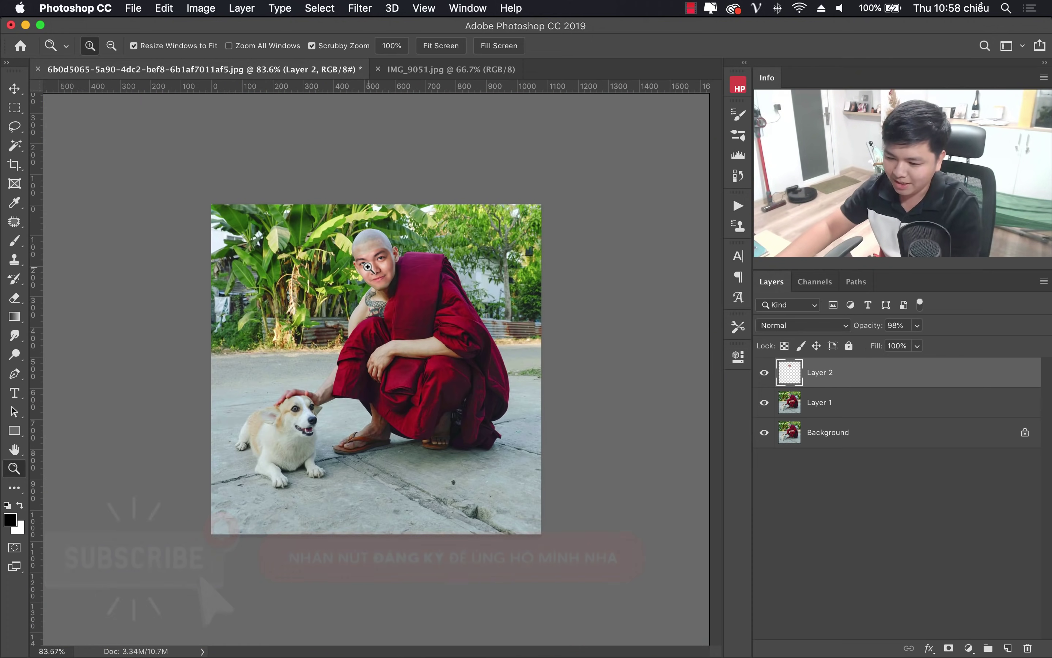
left_click(323, 274)
left_click(378, 265)
left_click_drag(428, 298, 430, 316)
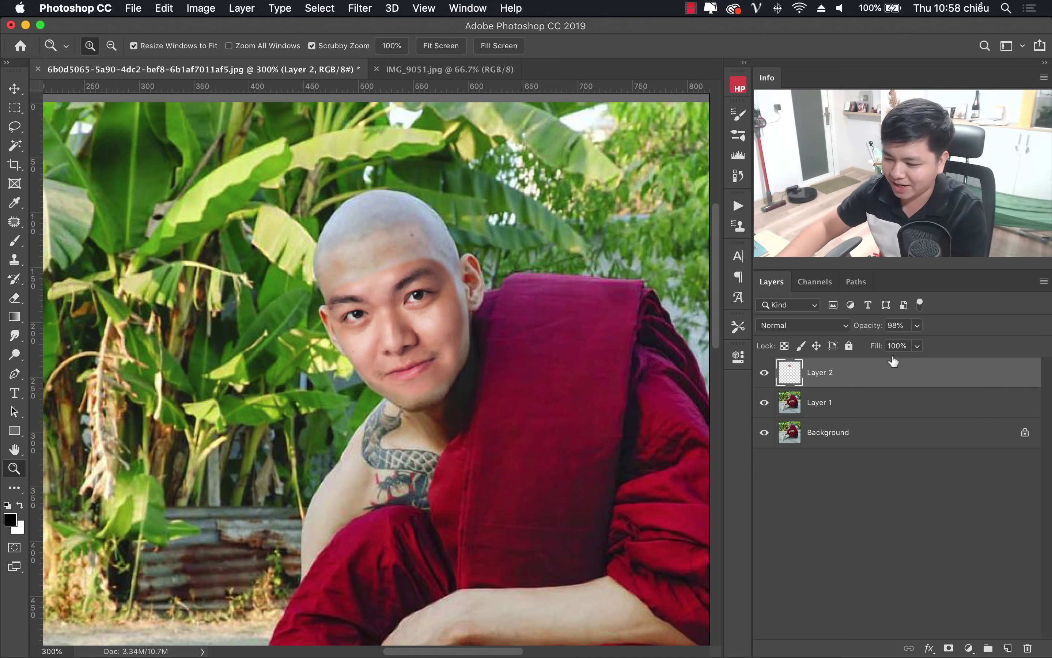
Step: Select Layer 1 and toggle the face layer's visibility to compare faces
left_click(865, 402)
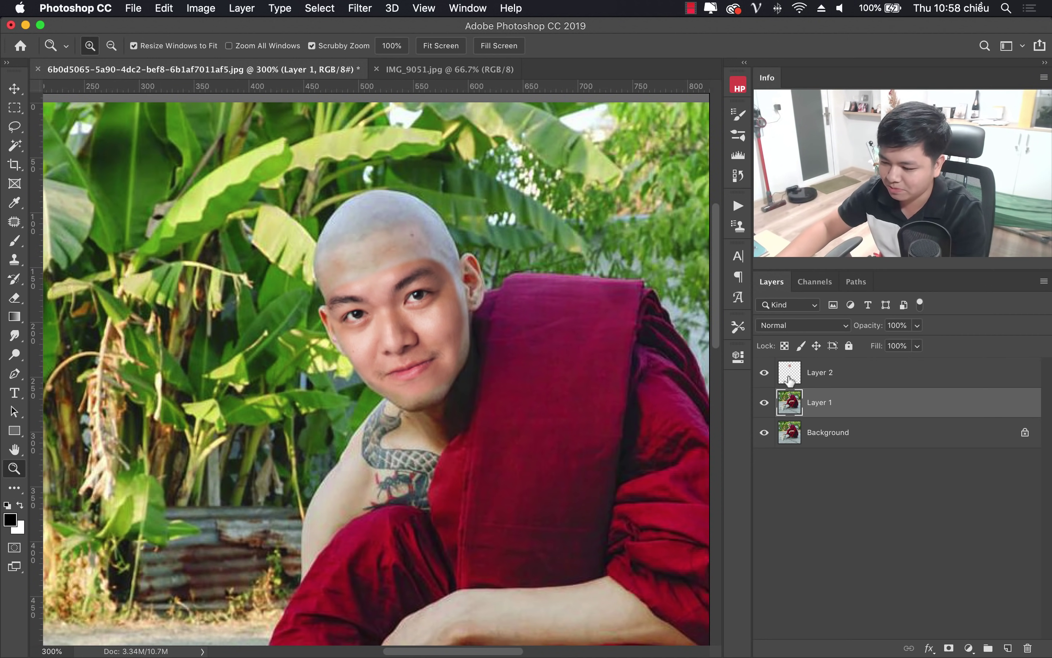
left_click(763, 373)
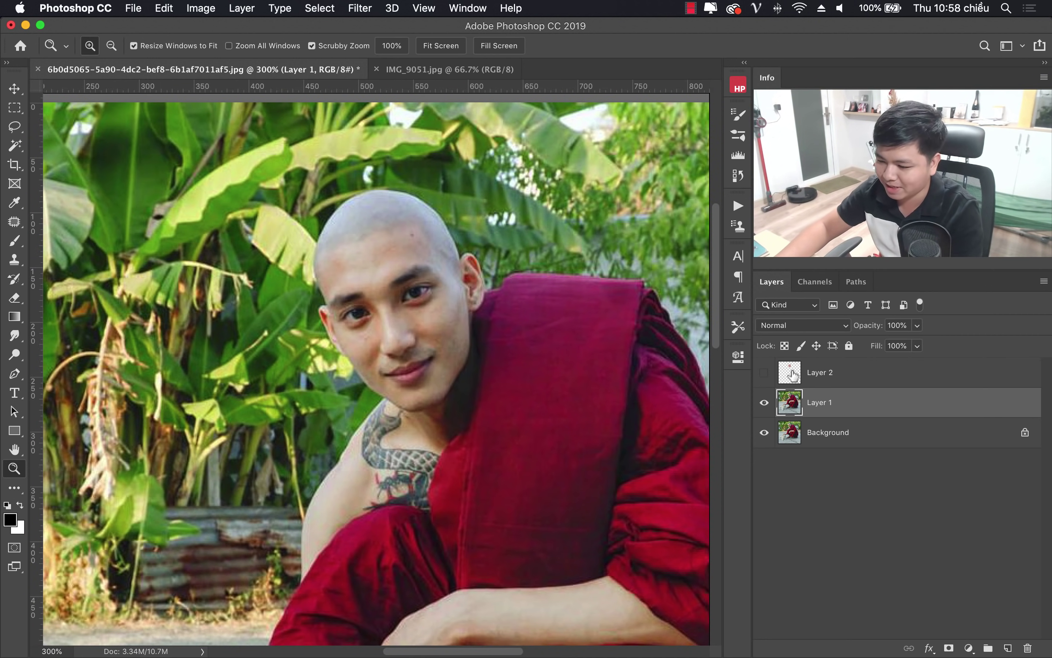
left_click(14, 129)
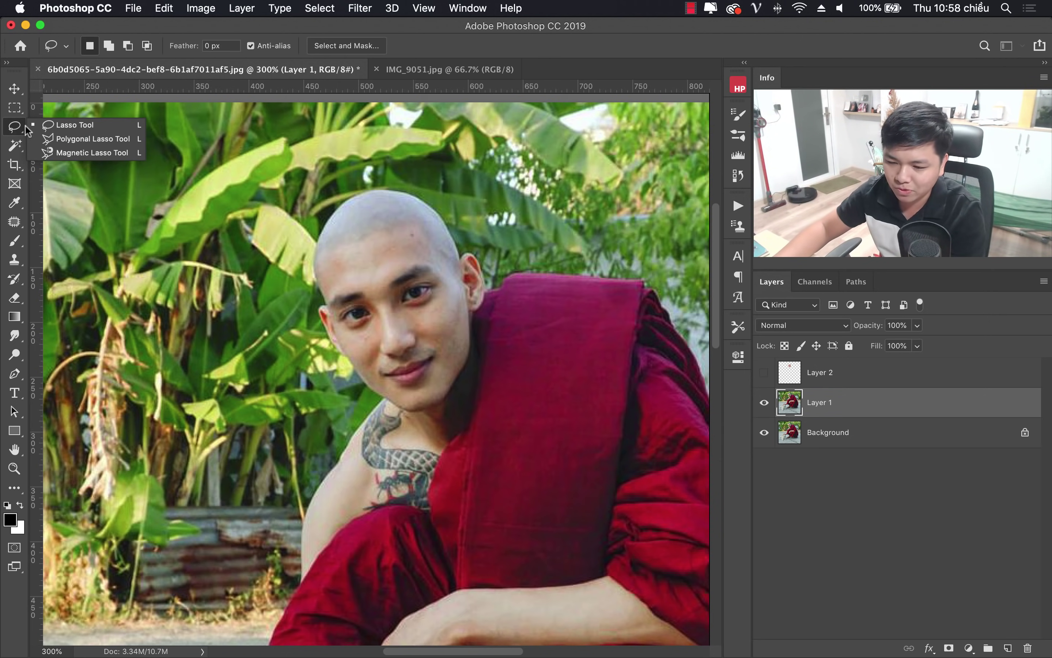
left_click(764, 373)
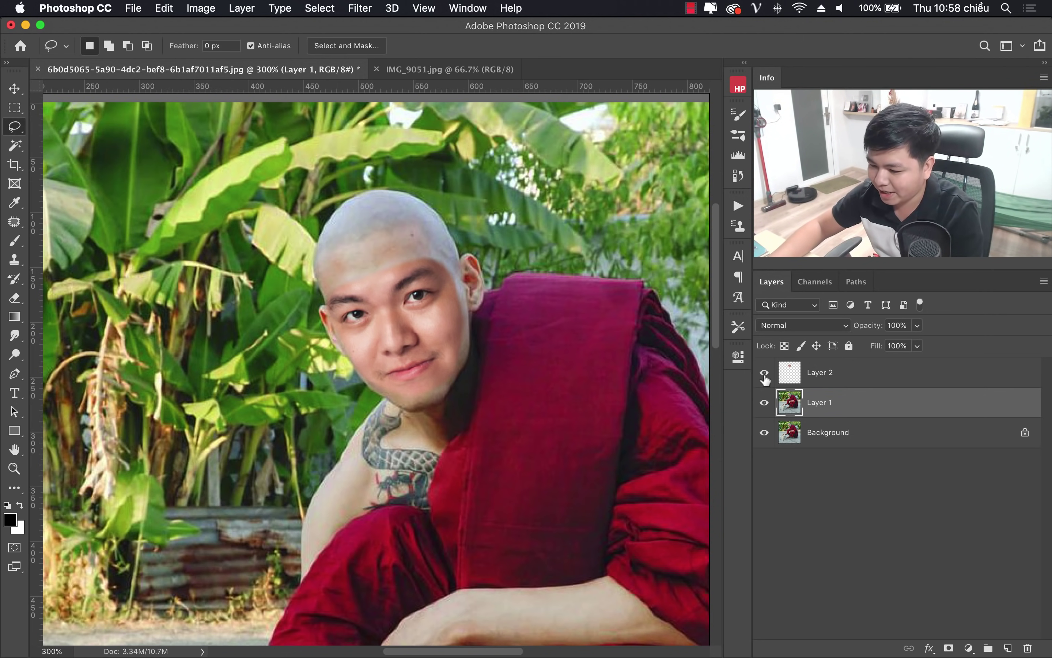
left_click(763, 374)
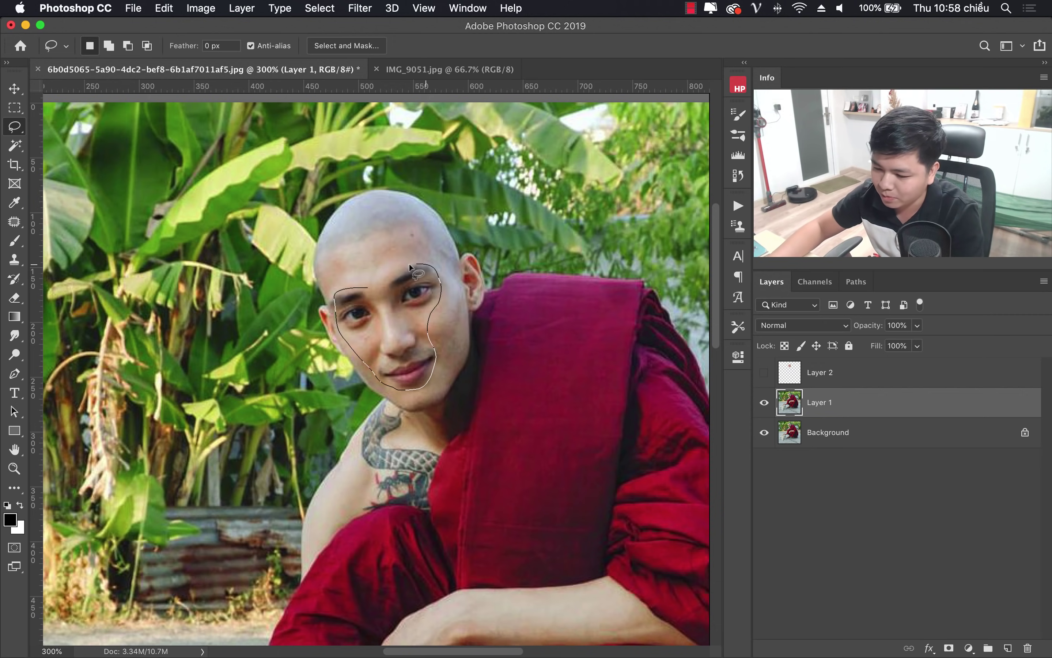
Step: Lasso the monk's eyes, nose and mouth and cut them out of Layer 1
left_click_drag(381, 279, 369, 288)
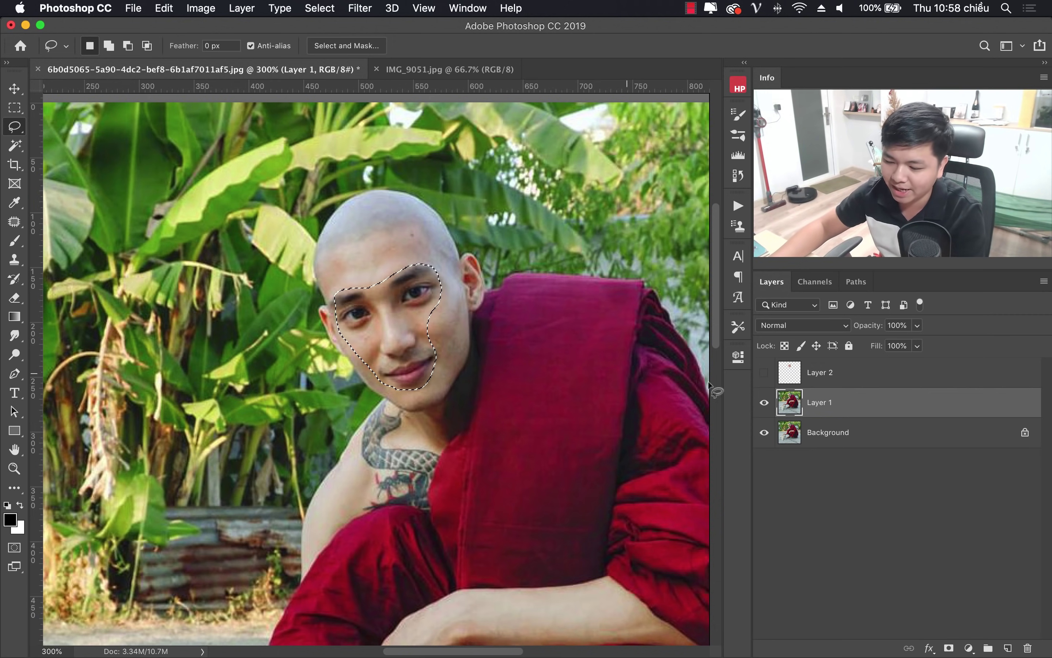
left_click(763, 372)
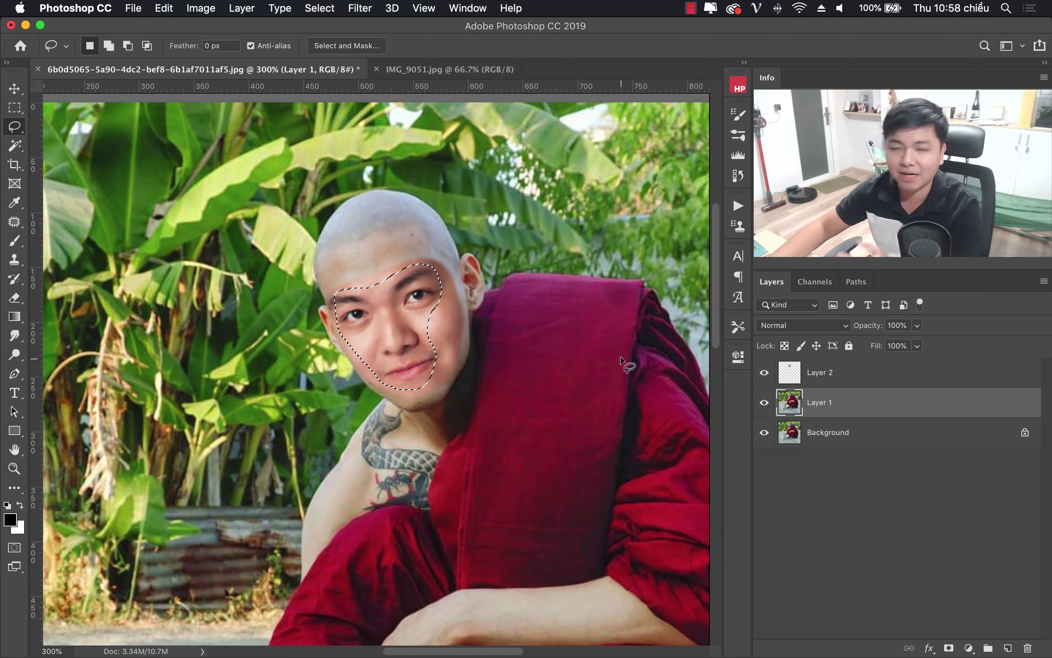
left_click(763, 372)
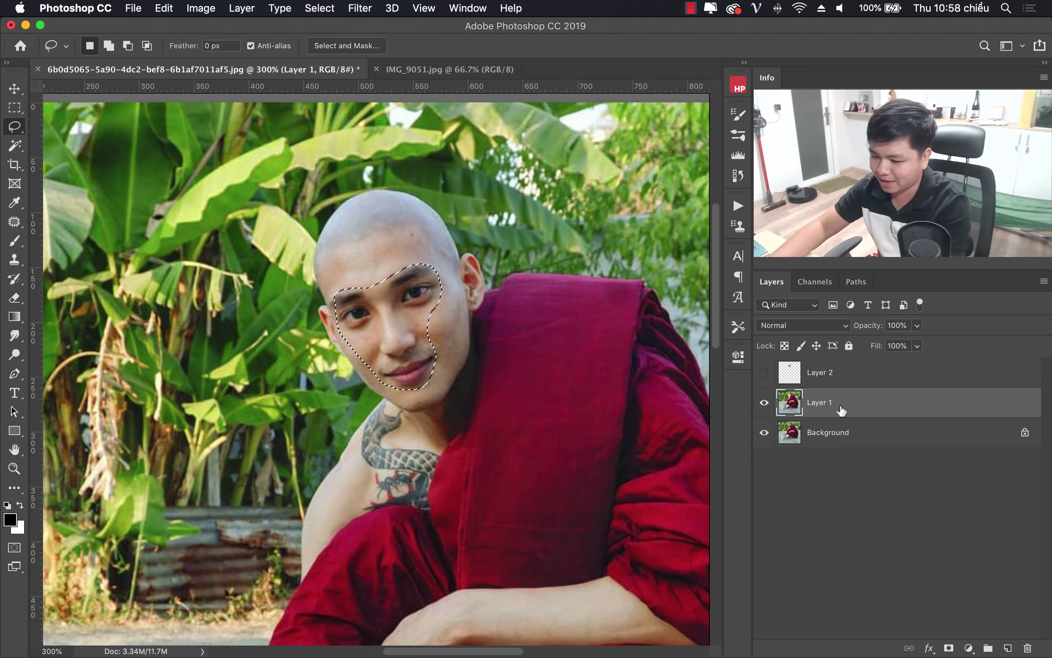
key("ctrl+d")
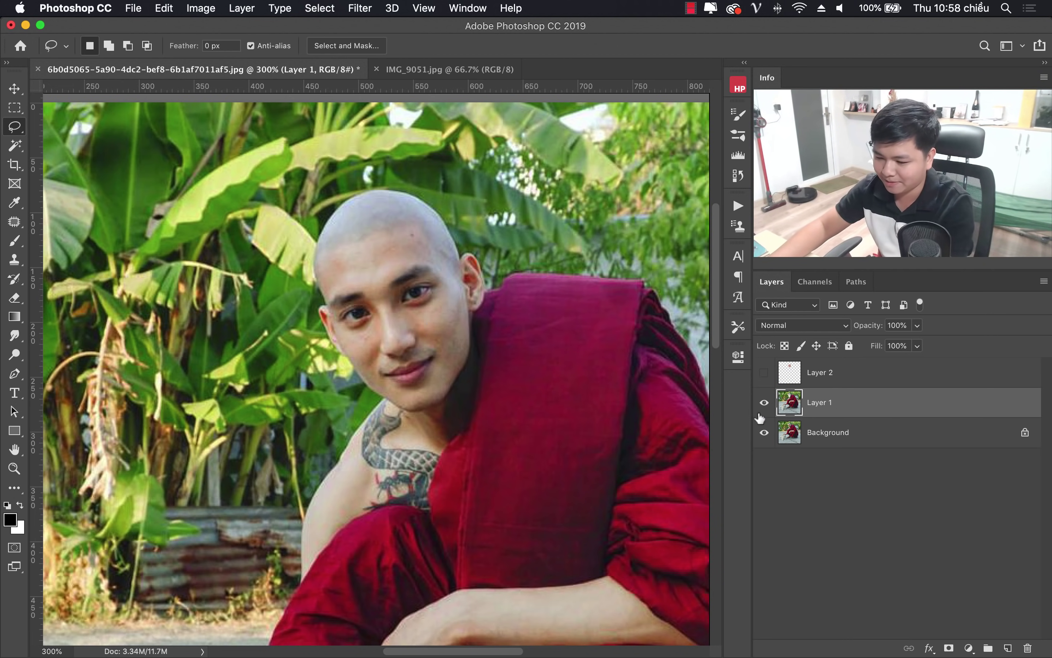
Step: Hide Background, keep Layer 1 and Layer 2 visible, and select both layers
left_click(764, 433)
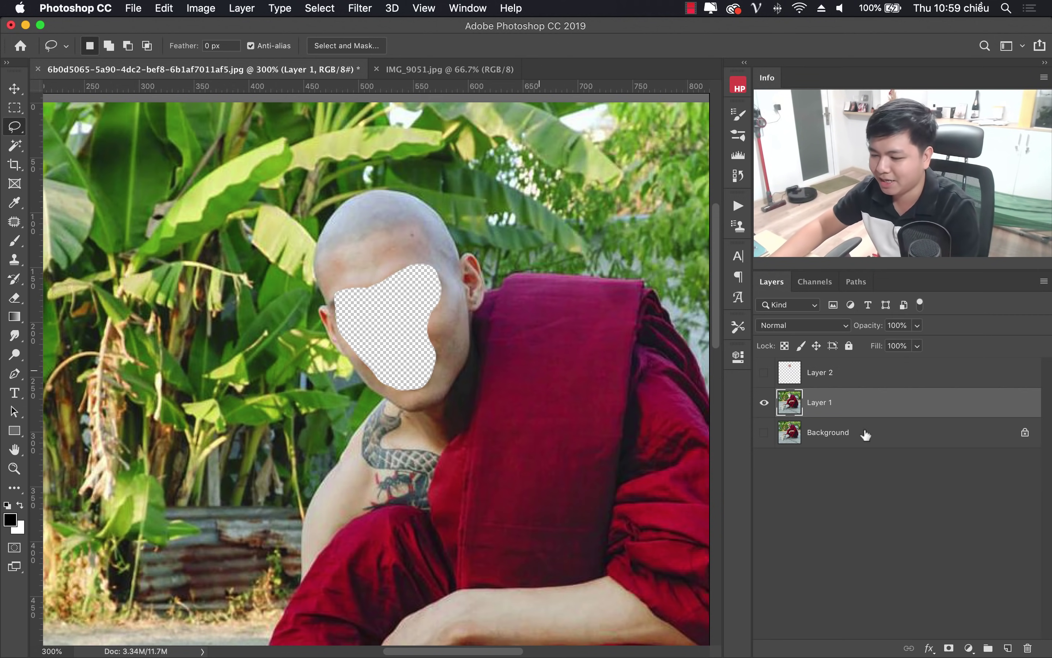
left_click(764, 373)
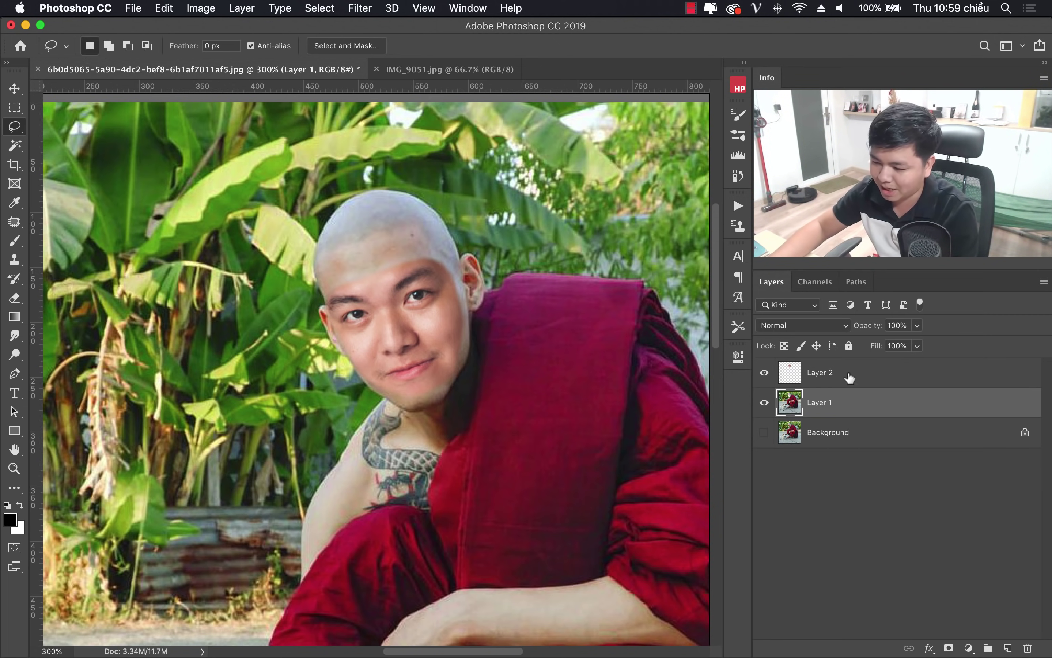
left_click(763, 433)
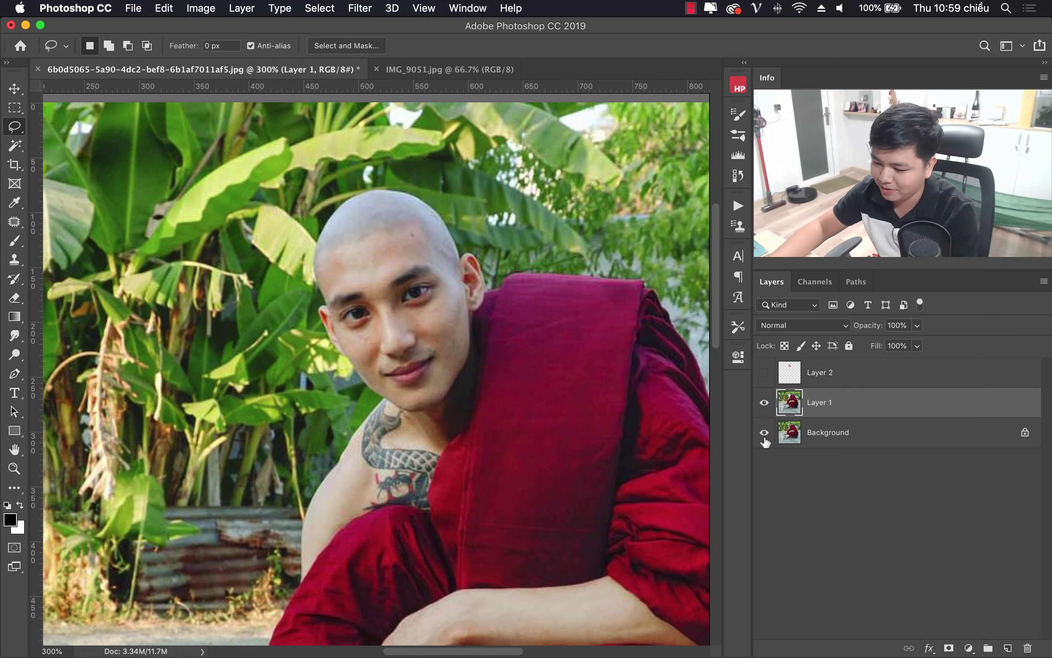
left_click(763, 434)
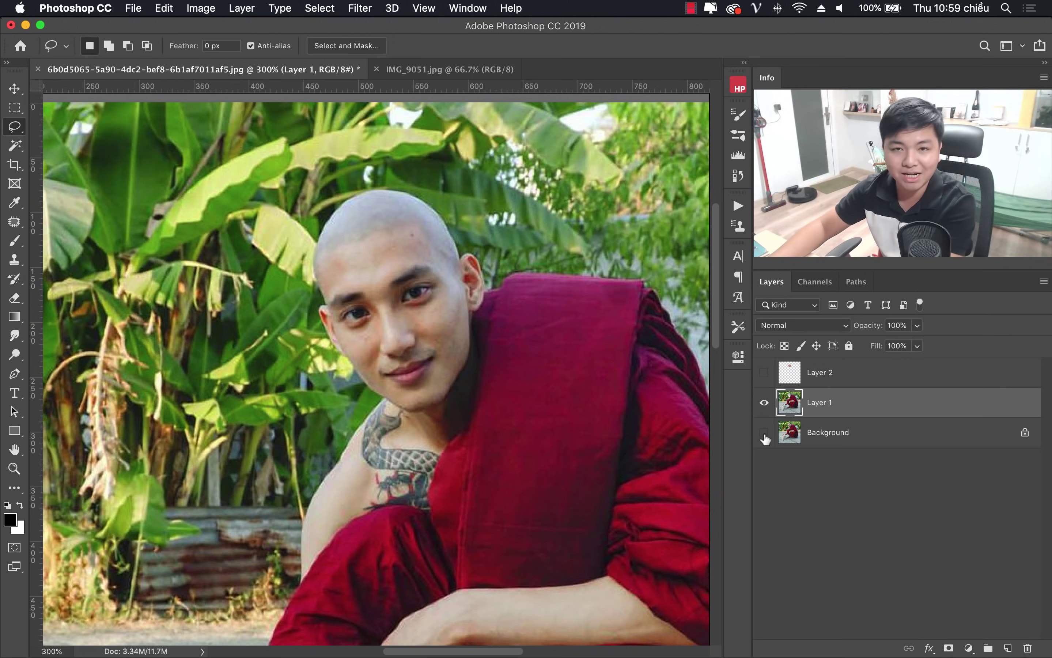
left_click(764, 434)
left_click(764, 434)
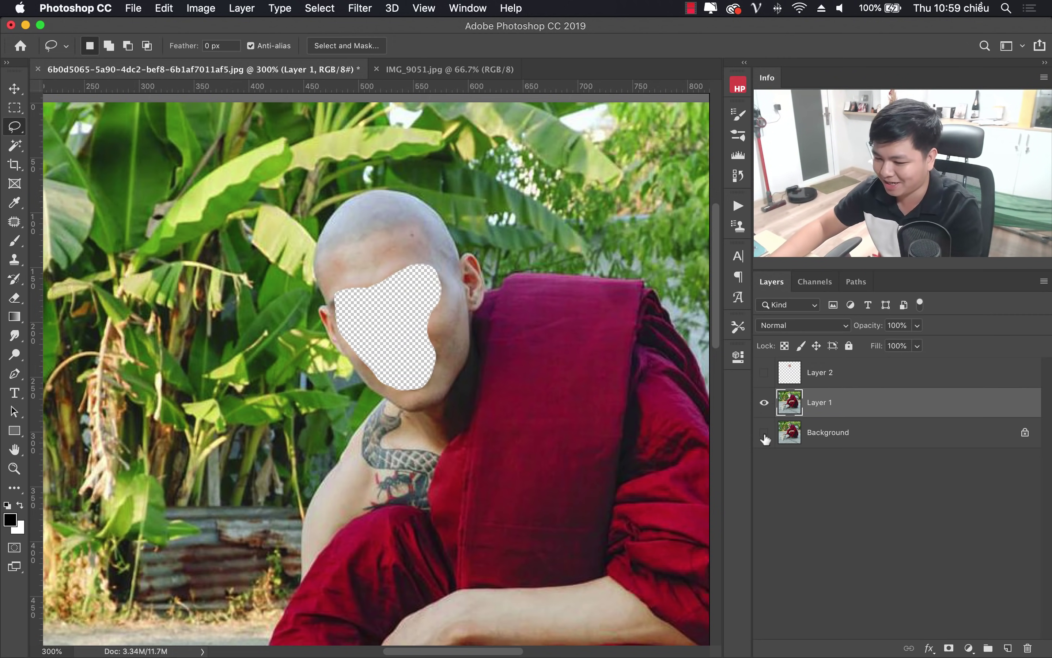
left_click(764, 373)
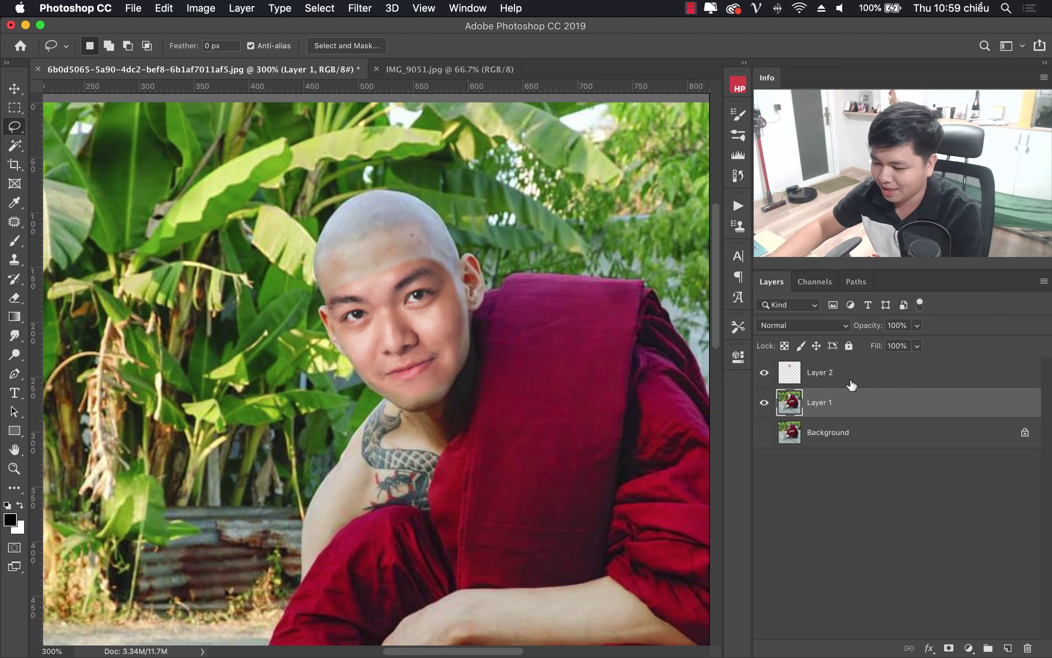
left_click(837, 372, "shift")
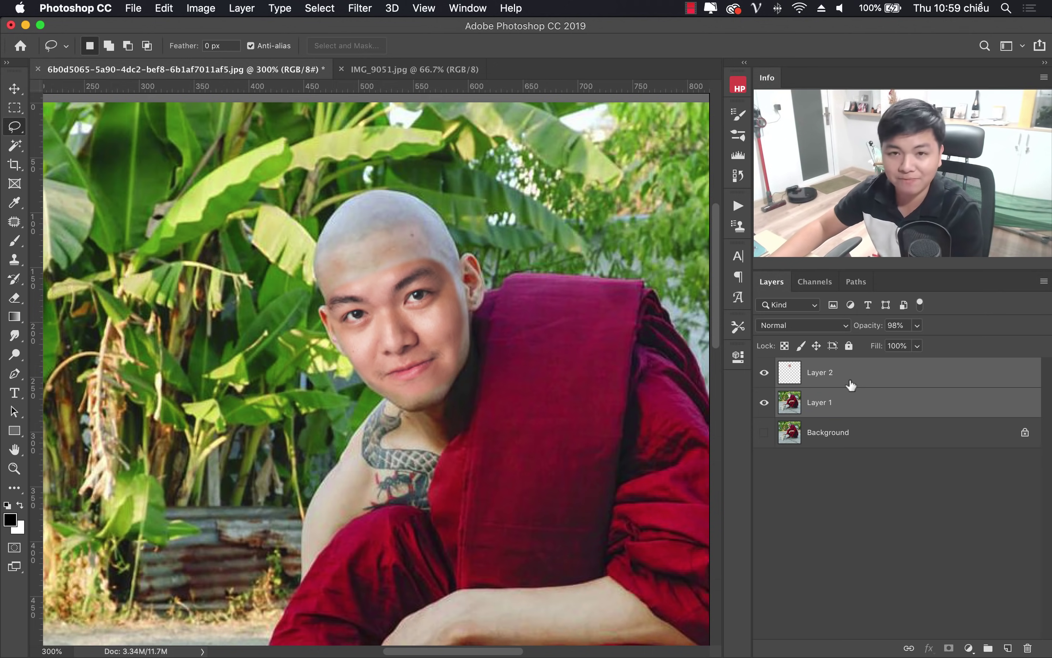
Step: Auto-Blend the two layers as Panorama with Seamless Tones and Colors
left_click(165, 8)
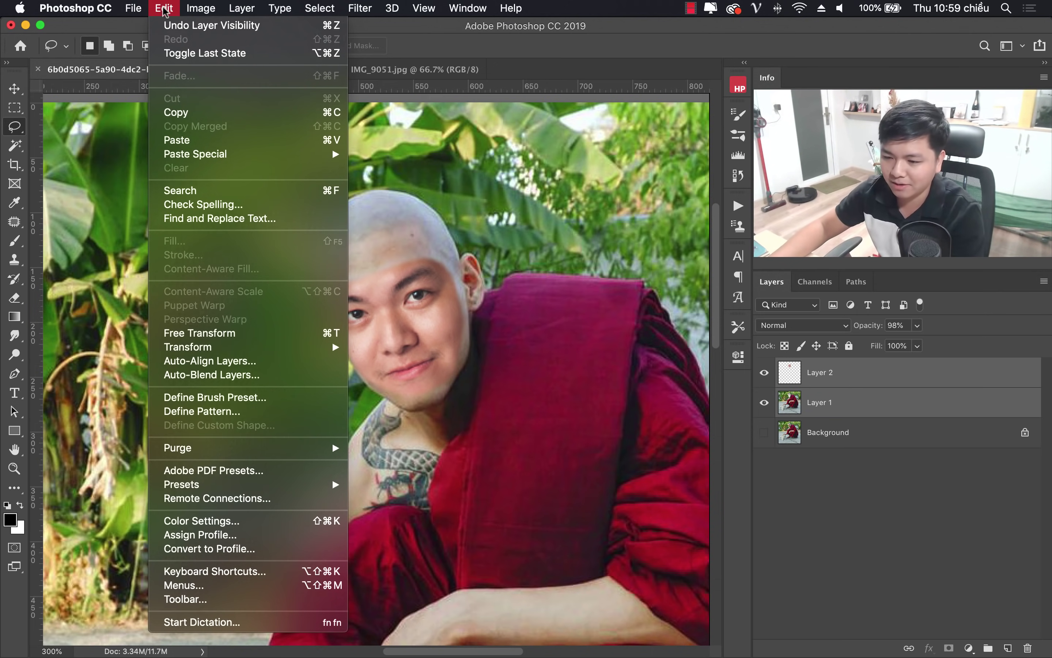
left_click(259, 374)
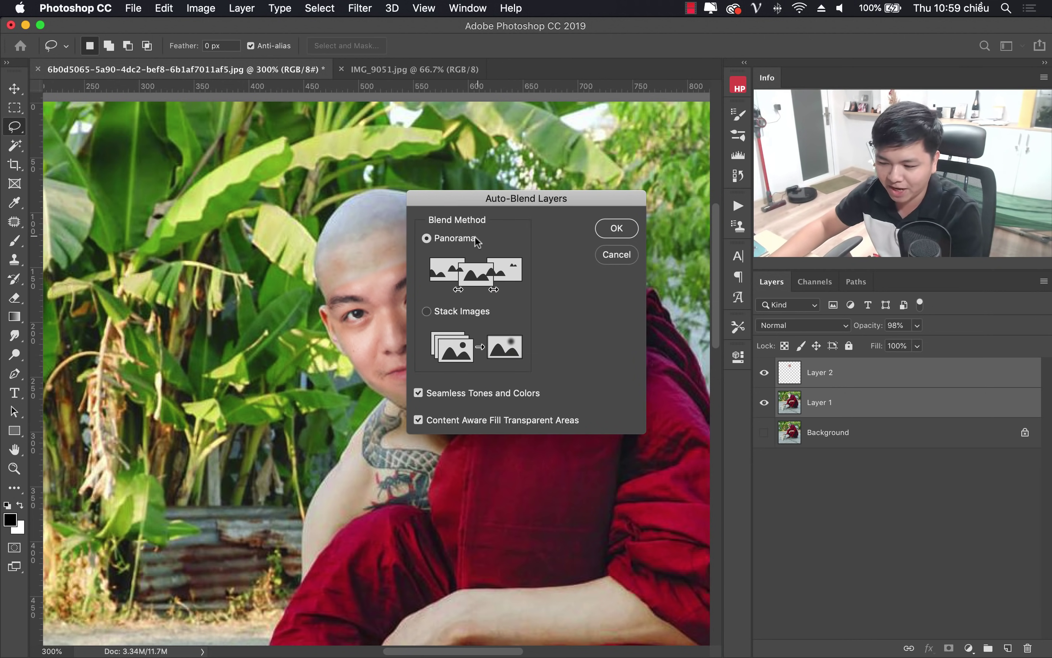
left_click(618, 230)
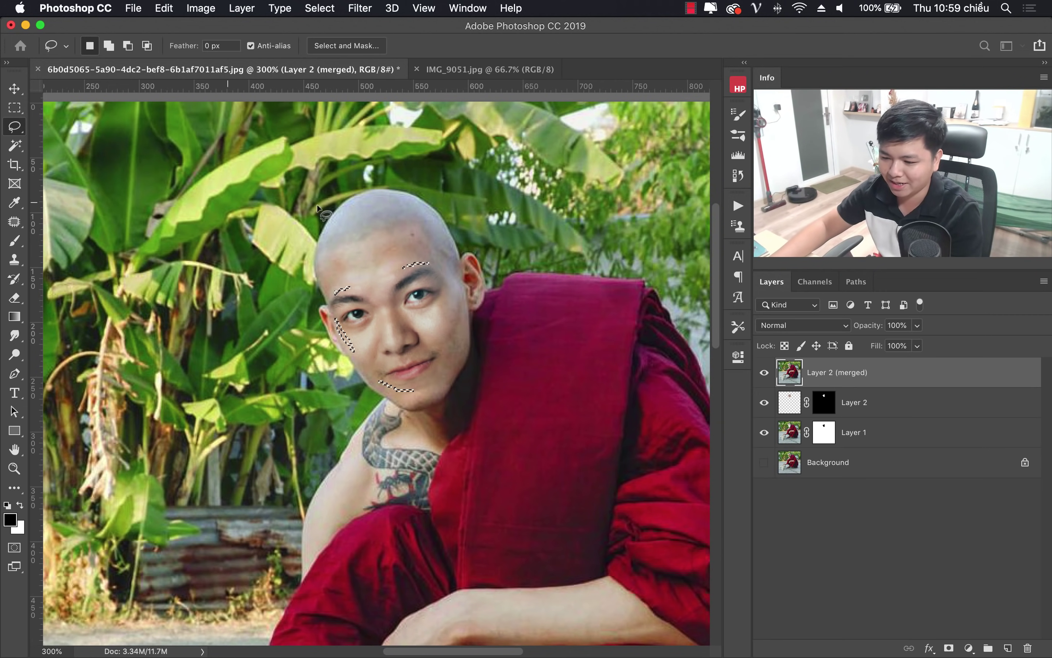
Step: Deselect, zoom out to check the blend, and select the blended layers
right_click(382, 223)
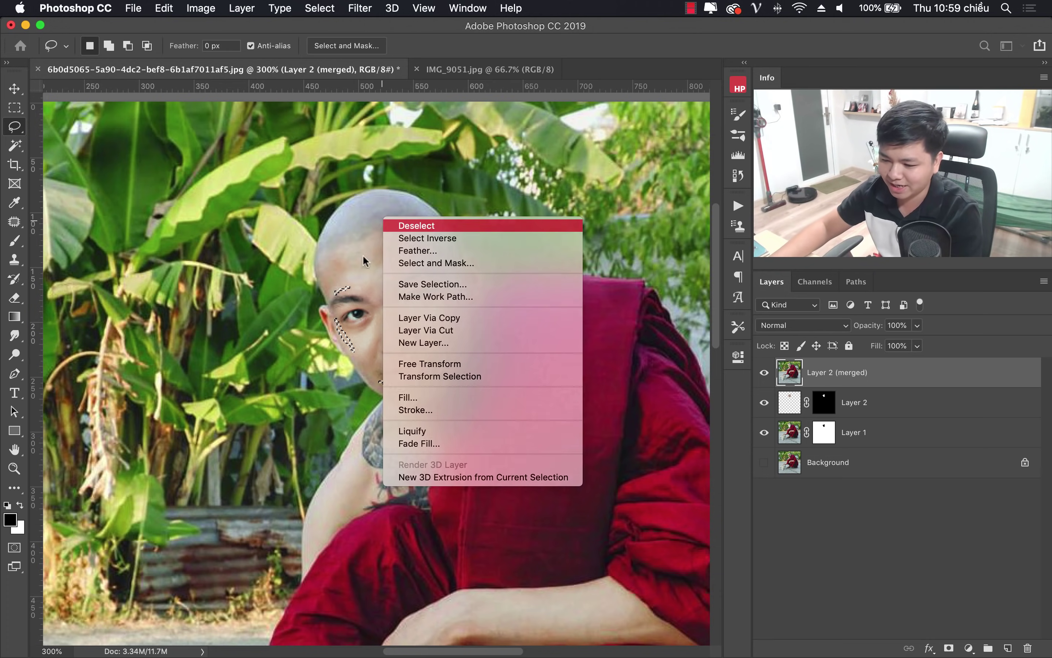
left_click(391, 222)
key("z")
left_click_drag(395, 371, 371, 441)
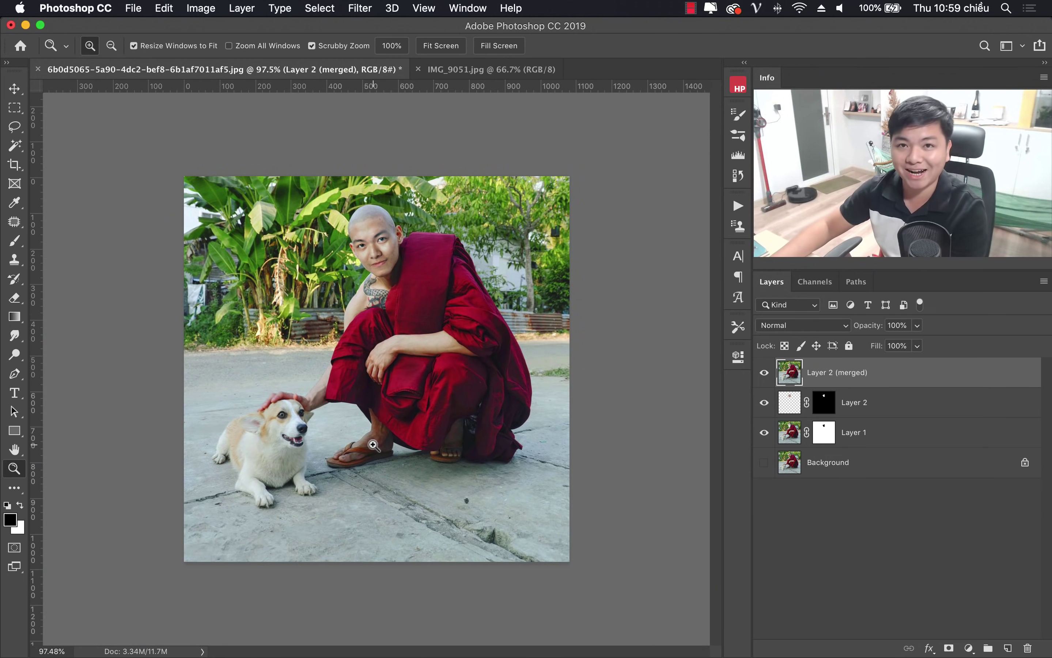
left_click(763, 402, "alt")
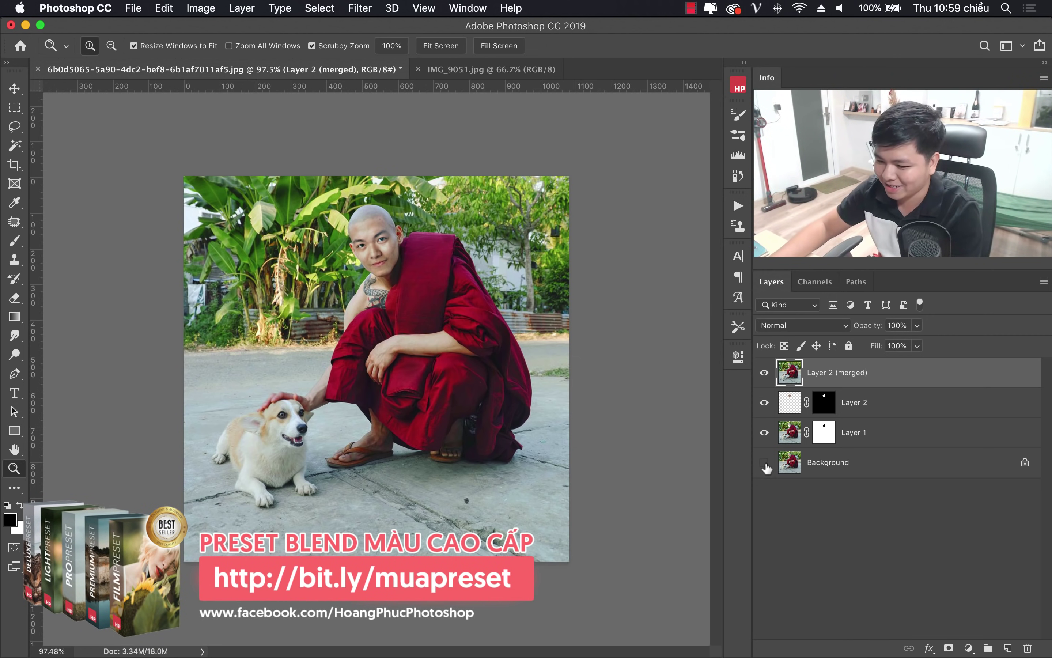
left_click(902, 407)
Step: Group the blended layers into Group 1 and toggle it to compare before and after
right_click(899, 409)
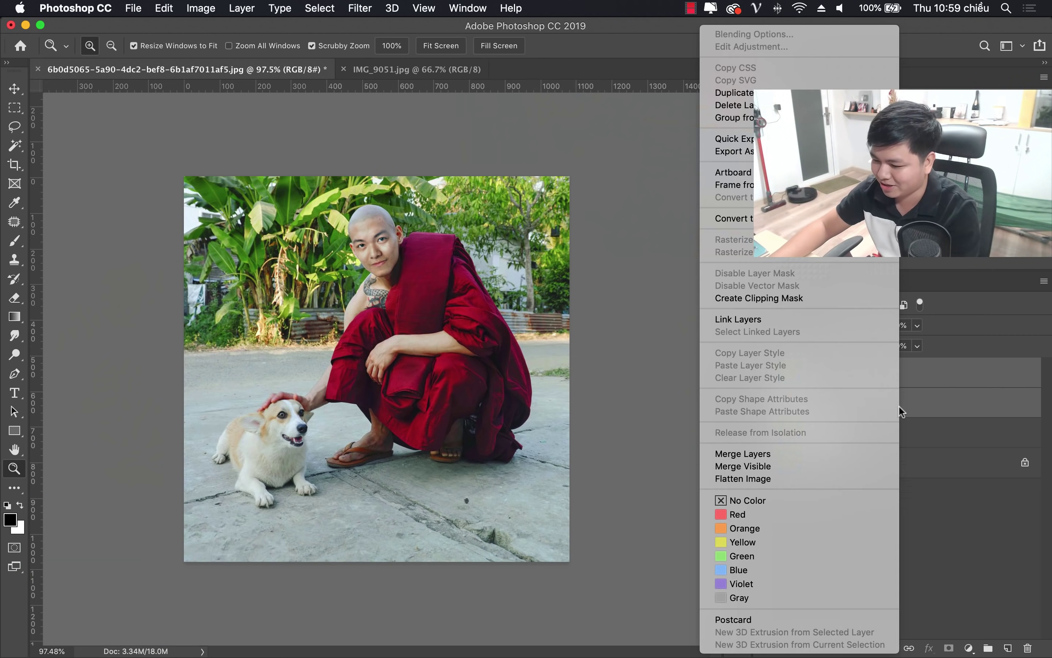
key("ctrl+g")
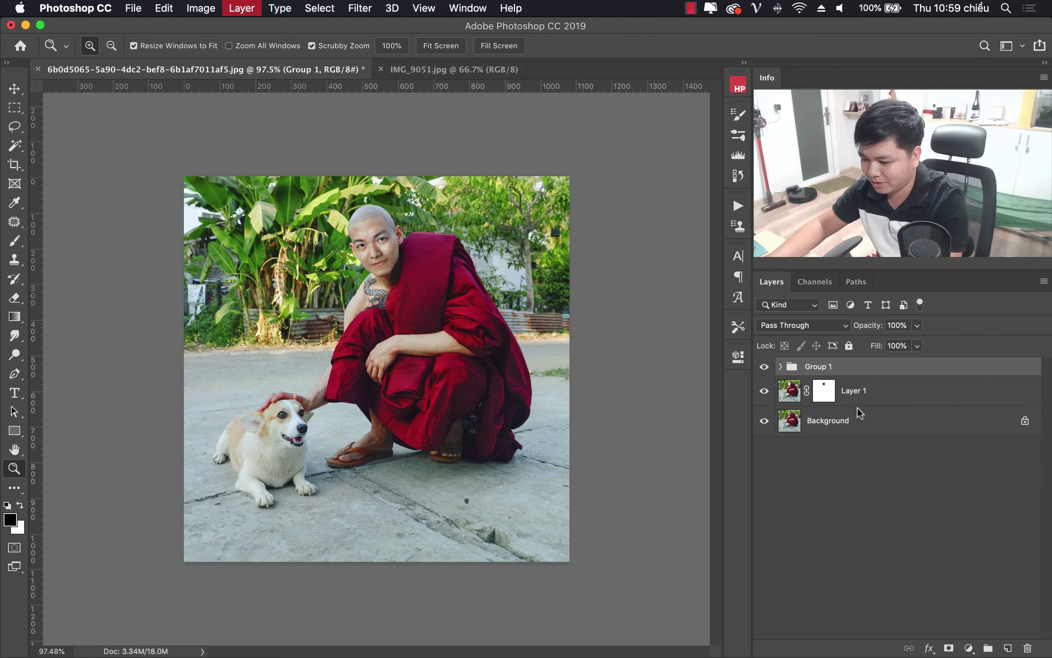
left_click(764, 367)
left_click(765, 370)
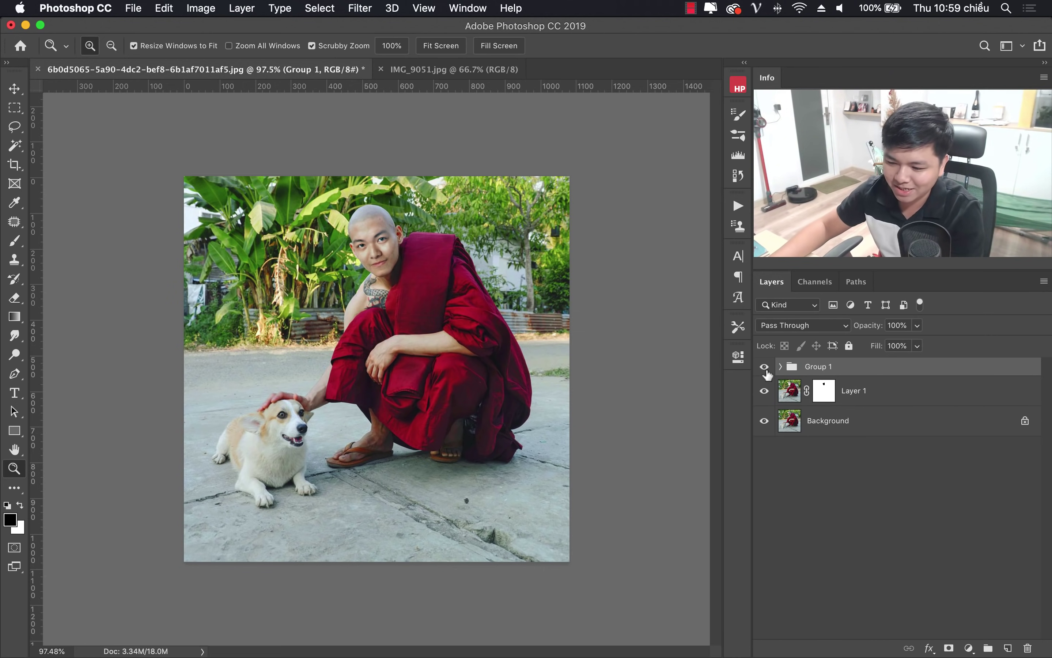
left_click(765, 369)
scroll(371, 244, "up", 5)
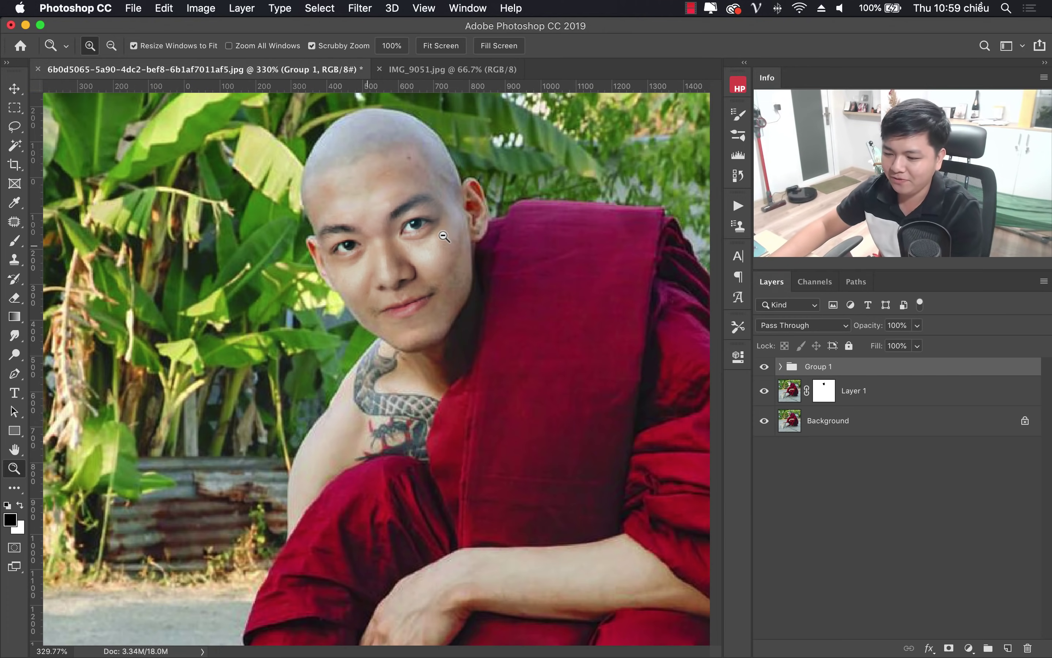
scroll(370, 245, "down", 3)
scroll(448, 192, "up", 5)
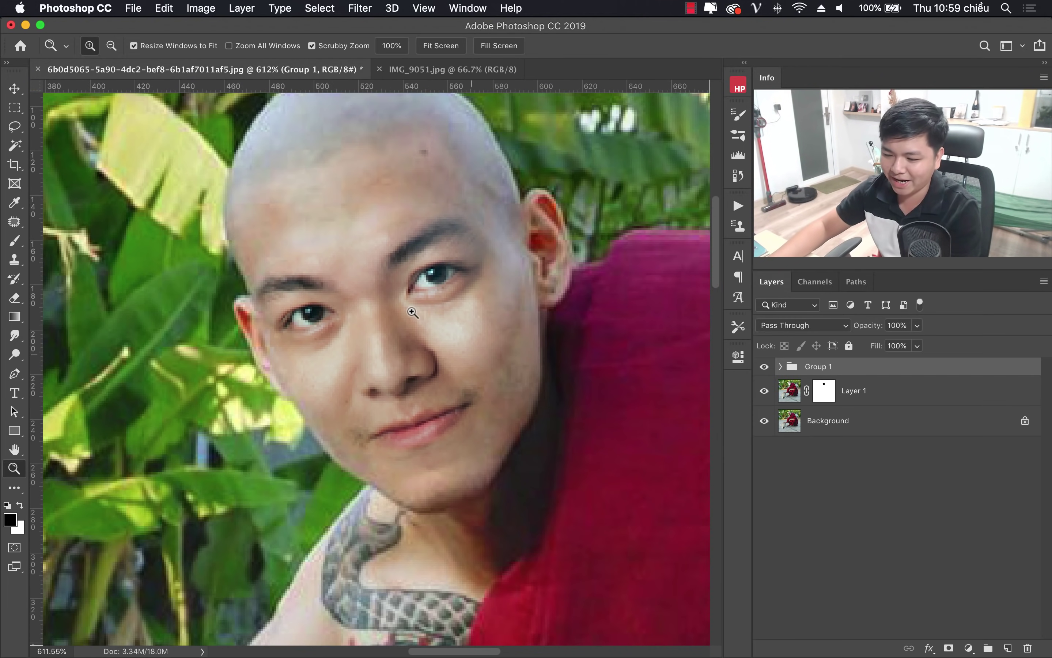
Step: Lasso around the new face and feather the selection by 2 pixels
left_click(14, 128)
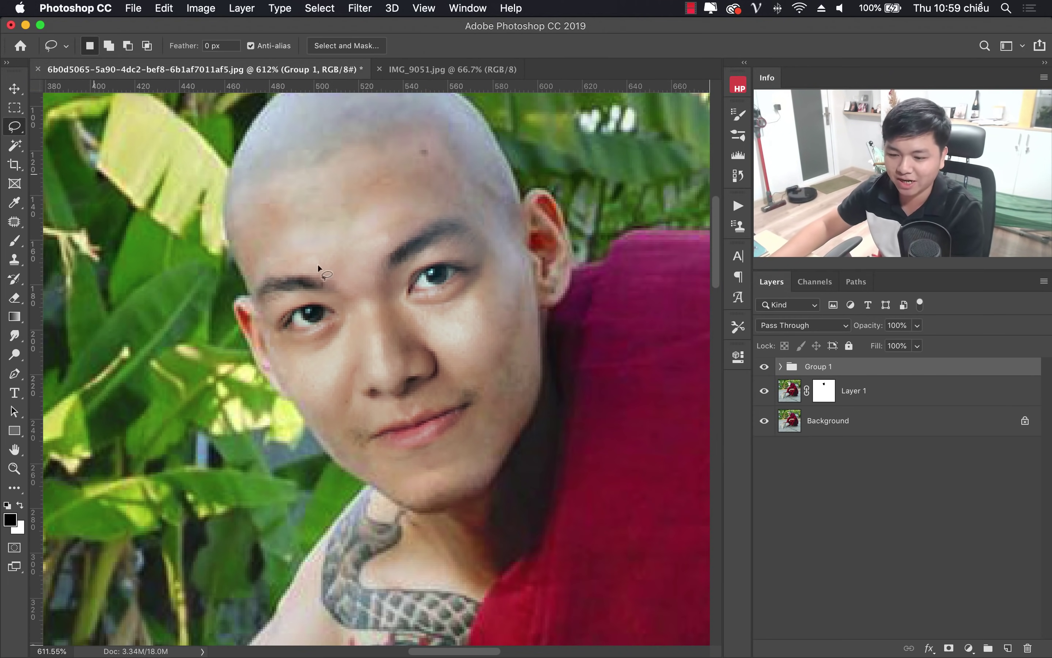
left_click_drag(372, 216, 283, 228)
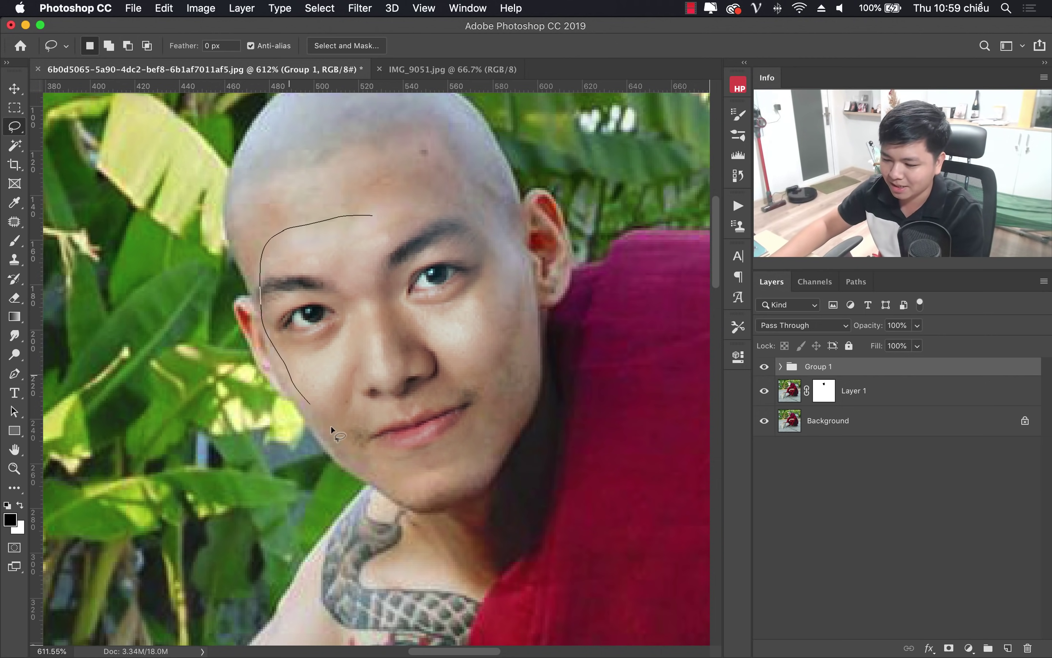
left_click_drag(507, 259, 383, 211)
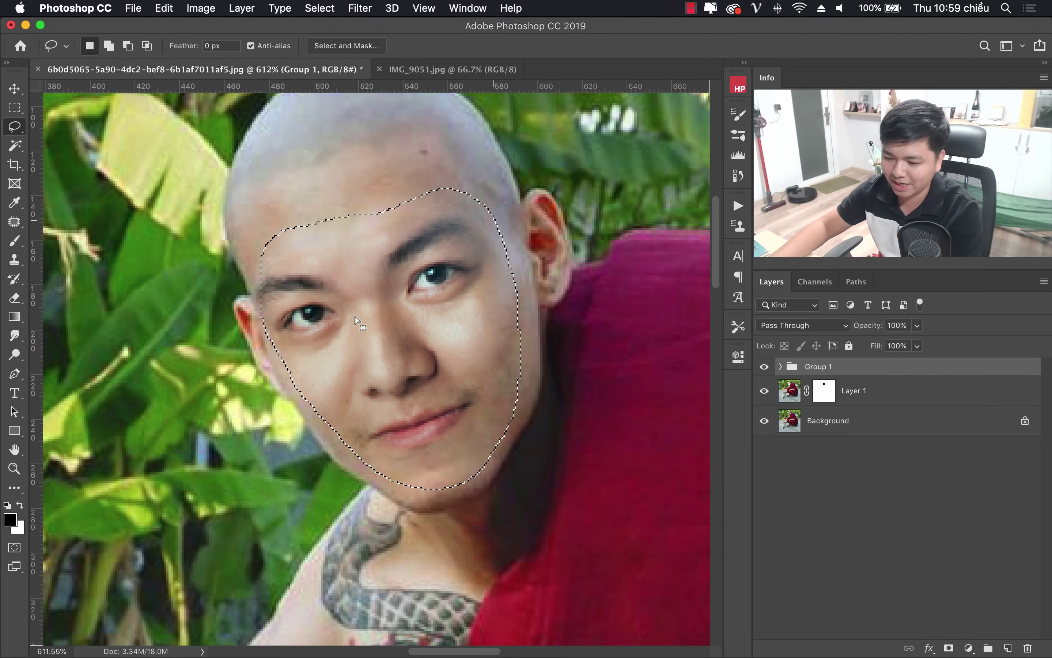
right_click(406, 278)
left_click(437, 308)
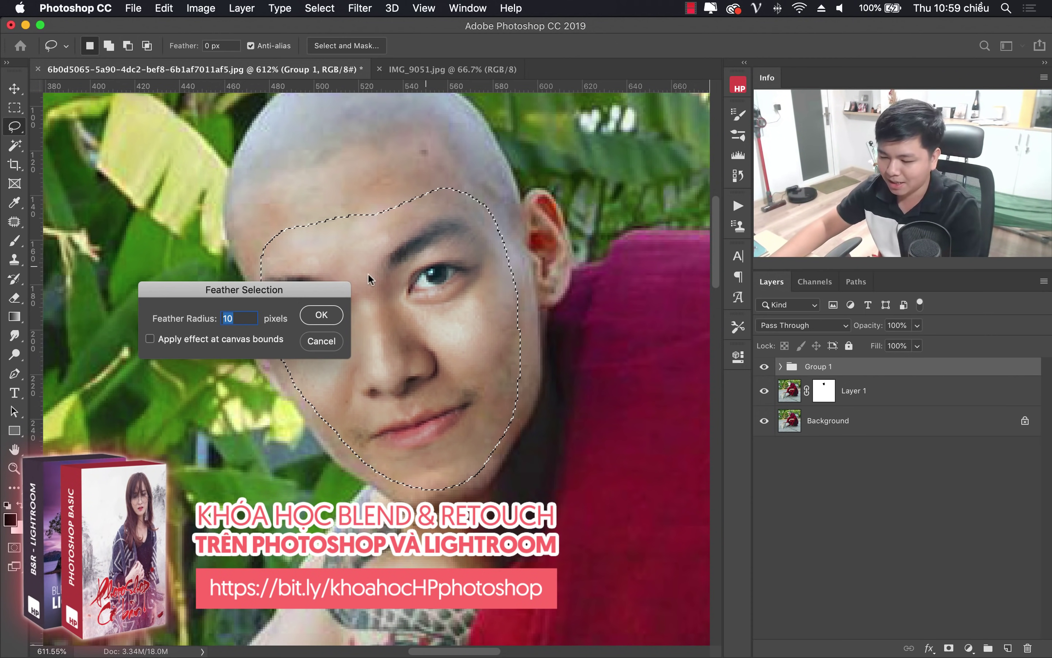
type("2")
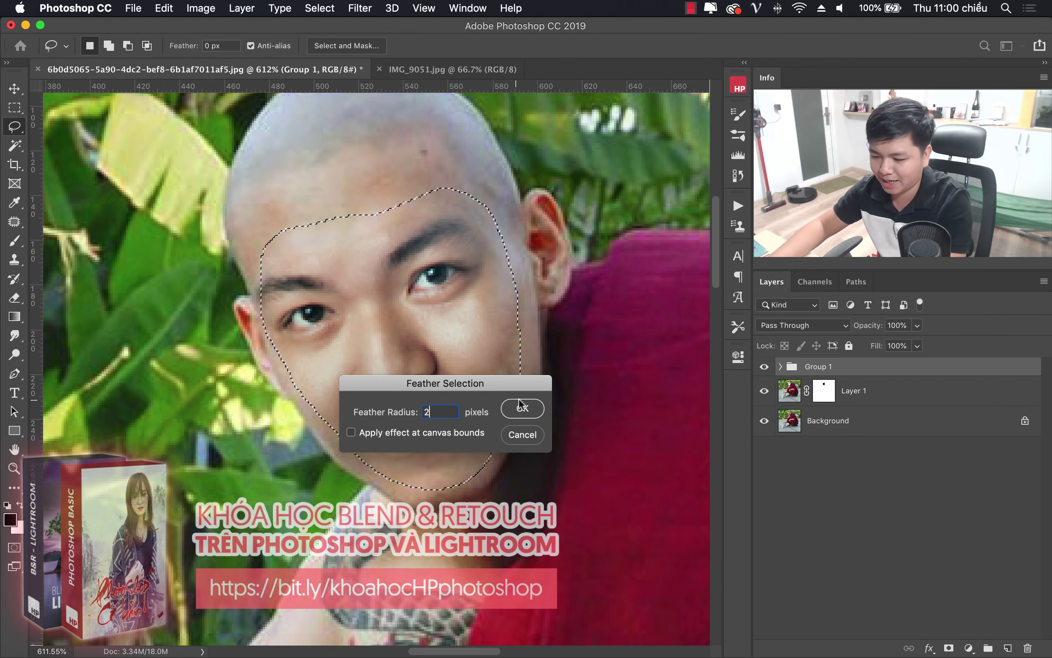
left_click(521, 407)
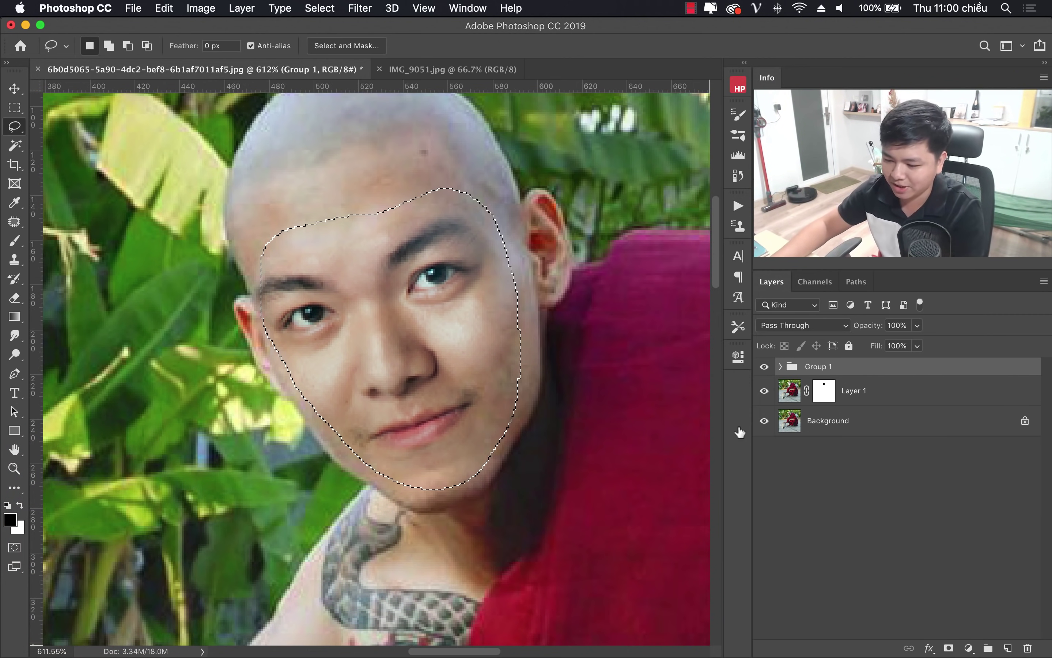
Step: Add a Brightness/Contrast adjustment layer with Brightness at -8
left_click(969, 648)
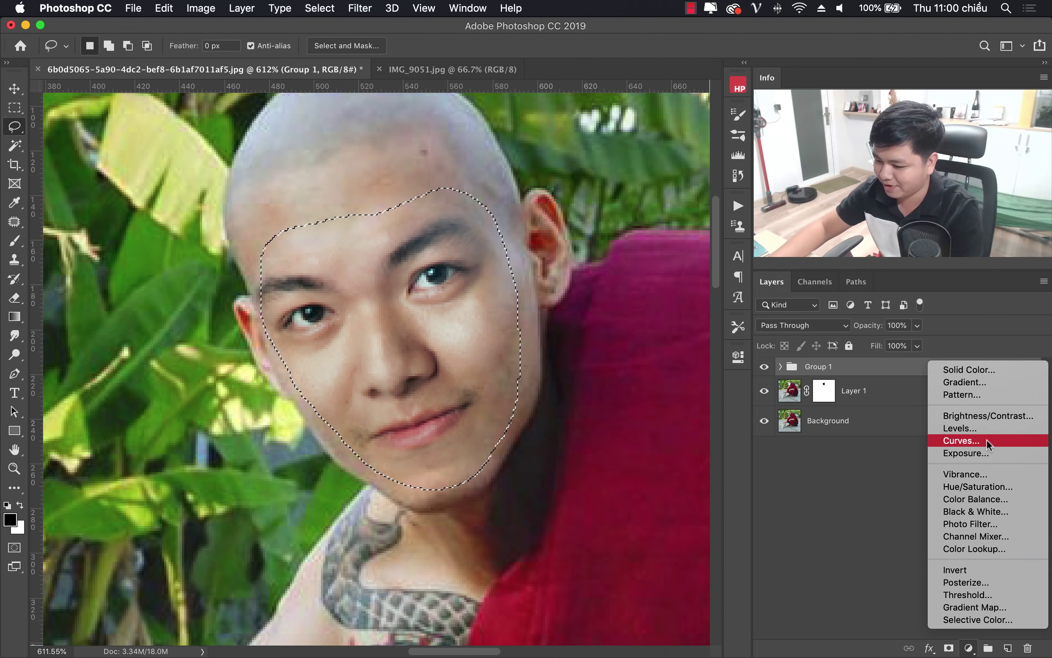
left_click(982, 414)
left_click_drag(612, 440, 608, 429)
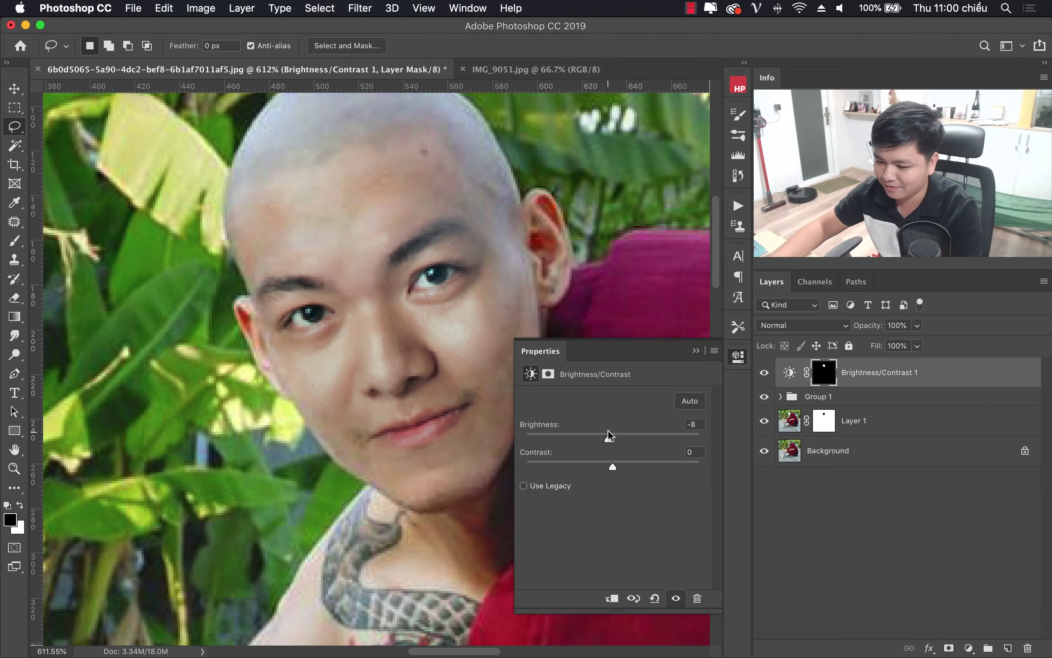
left_click(696, 351)
Step: Zoom out to view the whole photo, then zoom in on the dog's mouth
key("z")
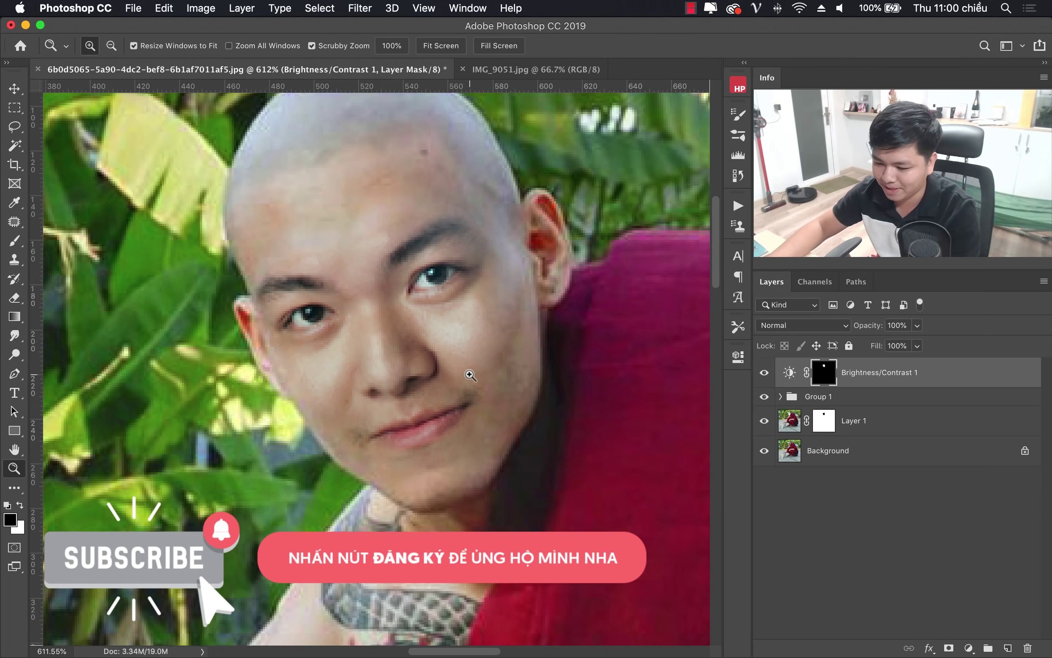
left_click_drag(469, 375, 340, 412)
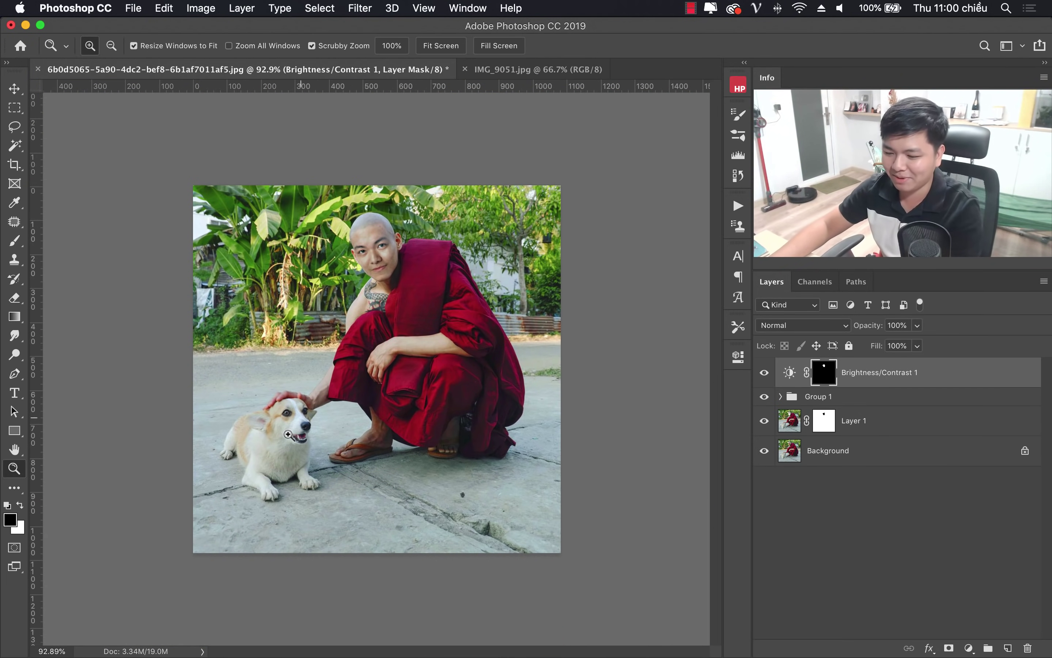
left_click_drag(288, 434, 393, 434)
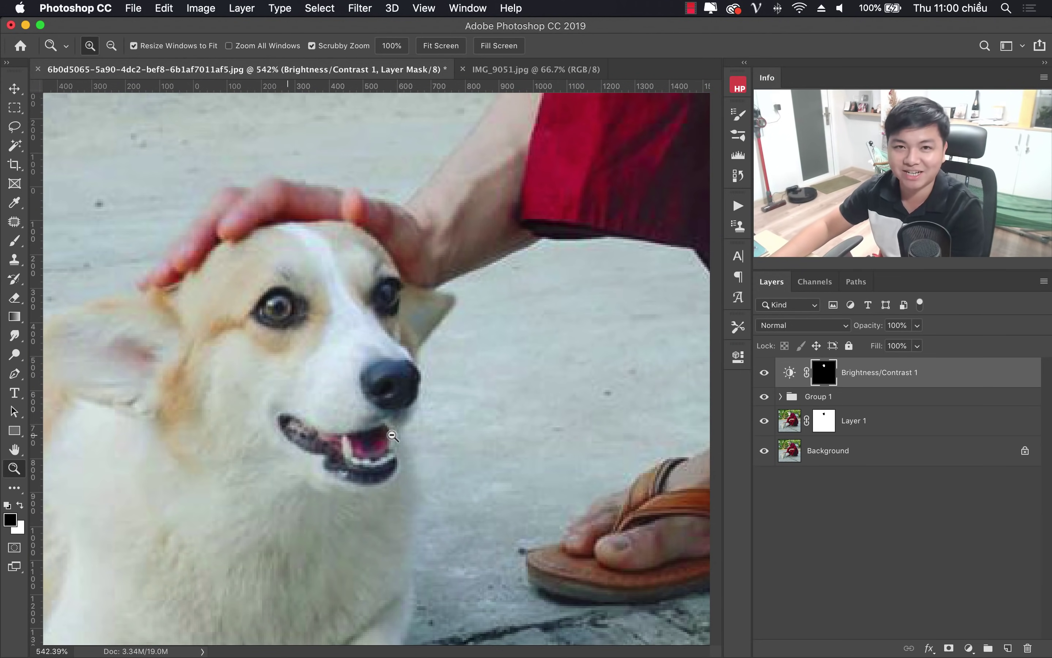
scroll(392, 435, "down", 10)
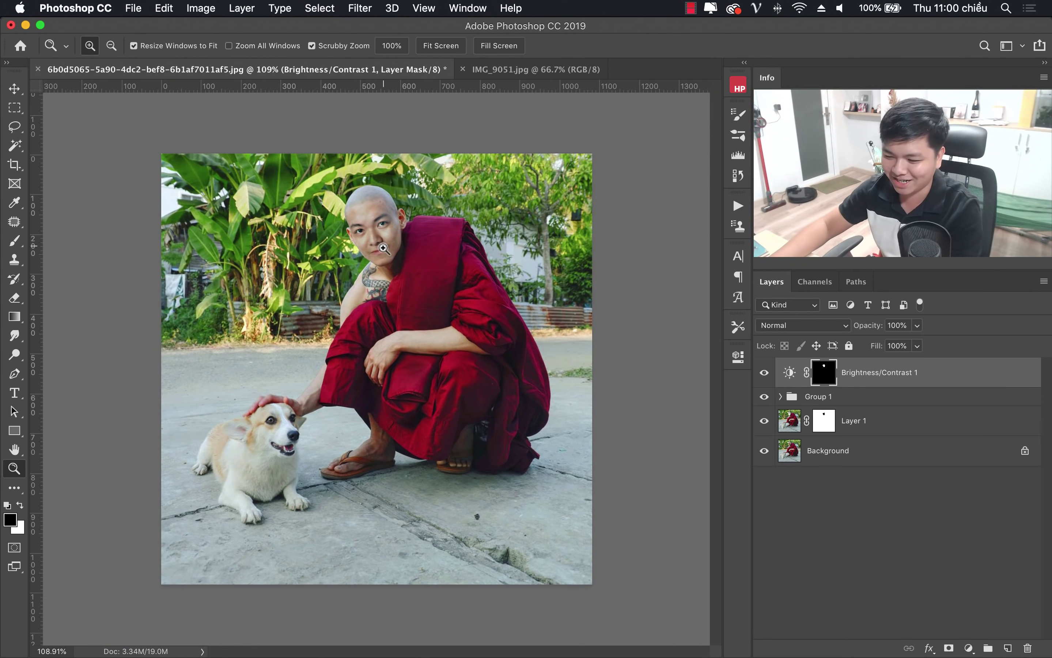